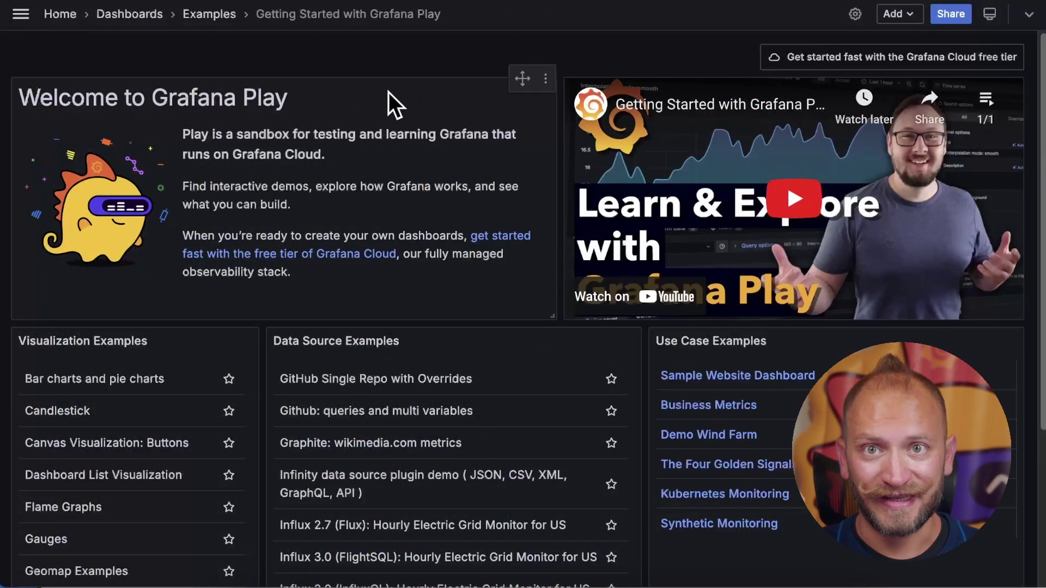
# Step: Add a new visualization panel and change its type from Time series to Gauge
pyautogui.click(917, 19)
pyautogui.click(914, 39)
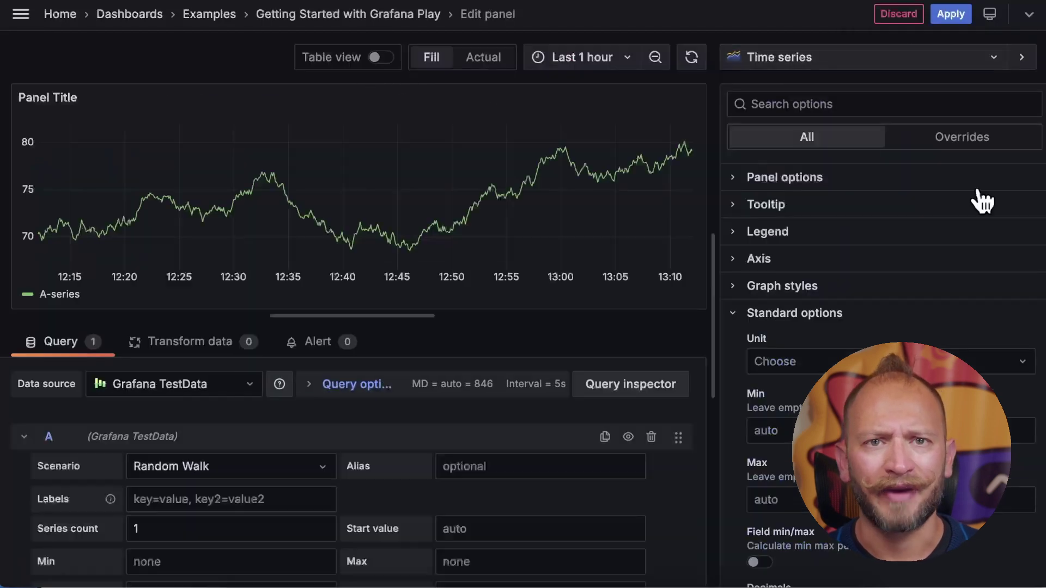
pyautogui.click(829, 64)
pyautogui.click(860, 298)
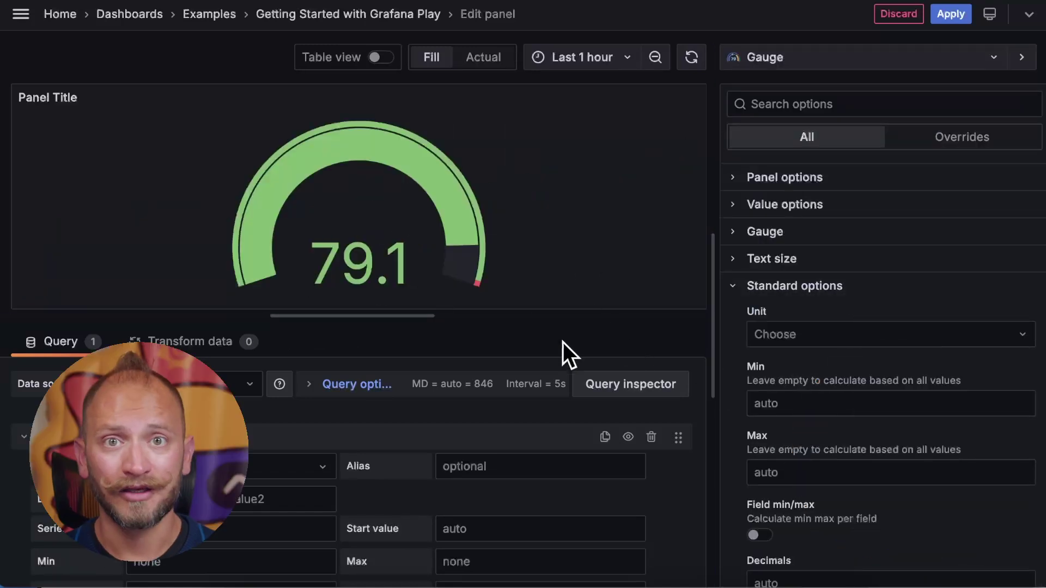
# Step: Title the panel 'My first Gauge' in Panel options
pyautogui.click(744, 180)
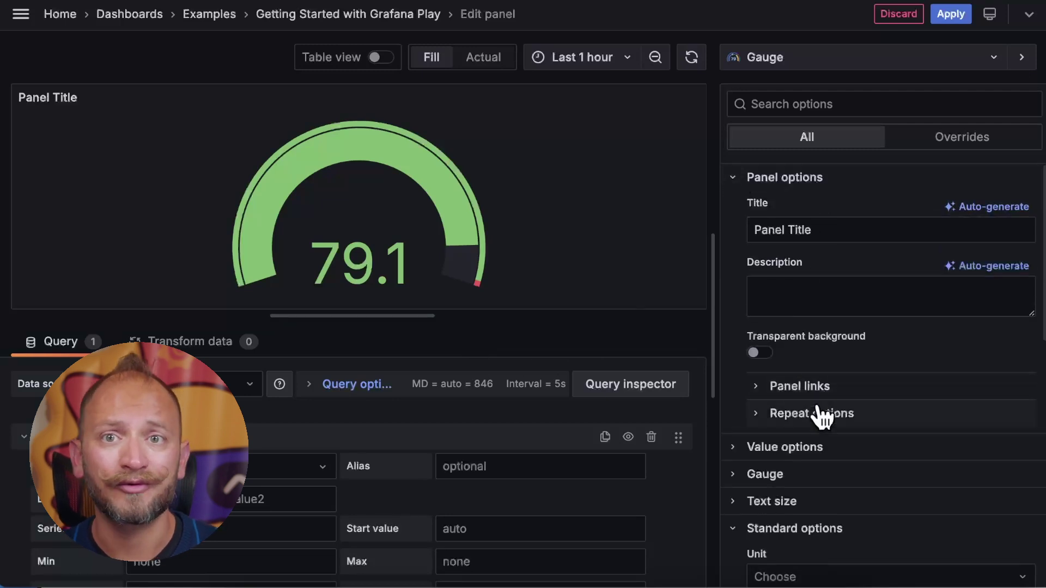
pyautogui.click(843, 223)
pyautogui.tripleClick(843, 223)
pyautogui.write('M')
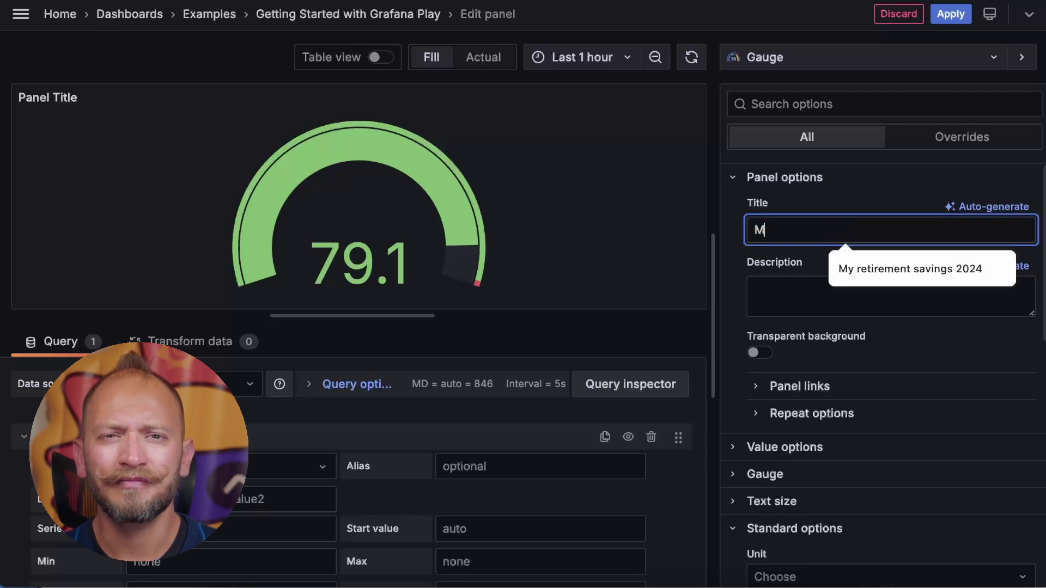
pyautogui.write('y first ')
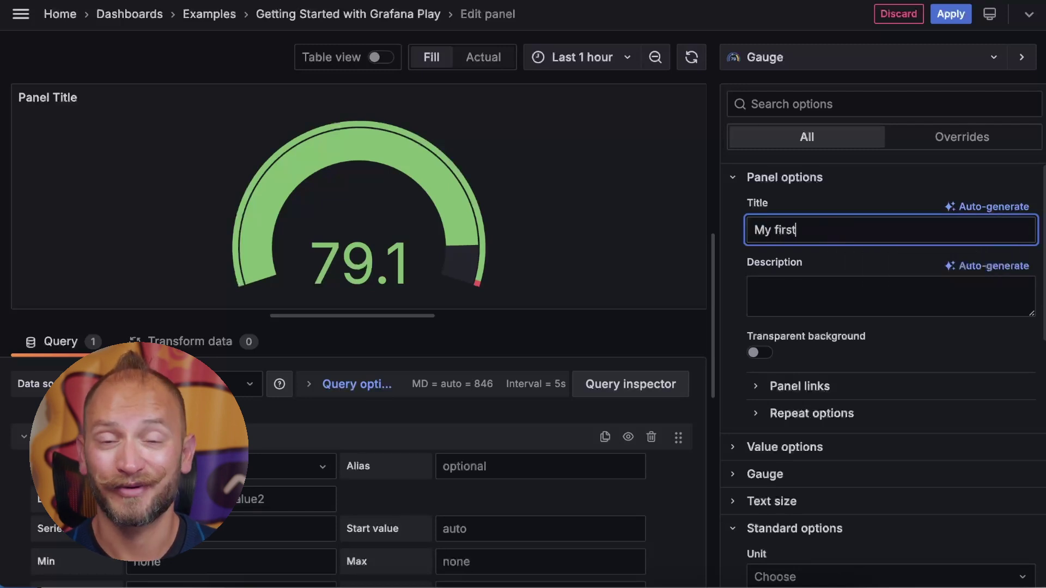
pyautogui.write('Gauge')
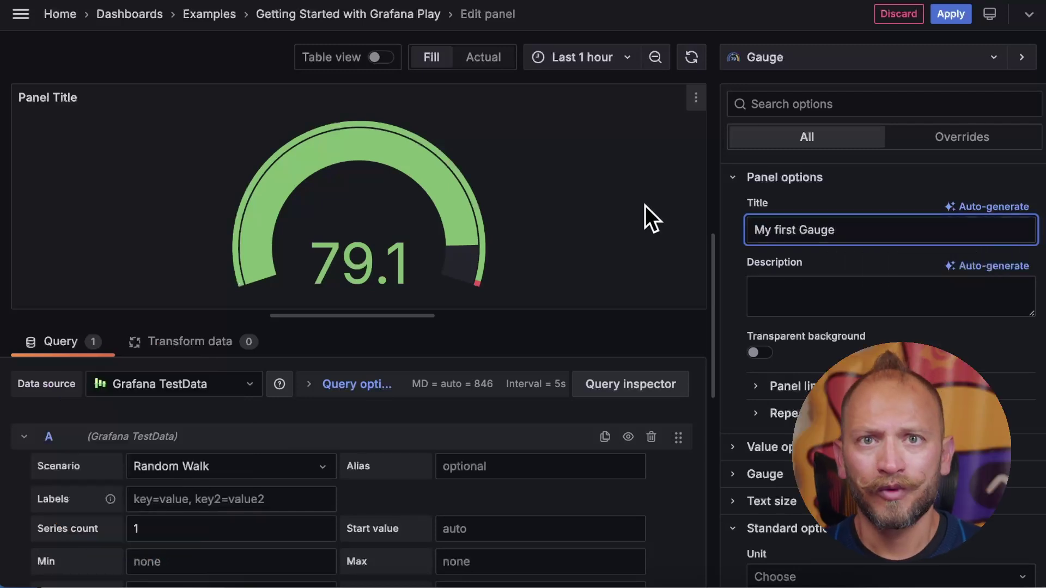
pyautogui.click(643, 217)
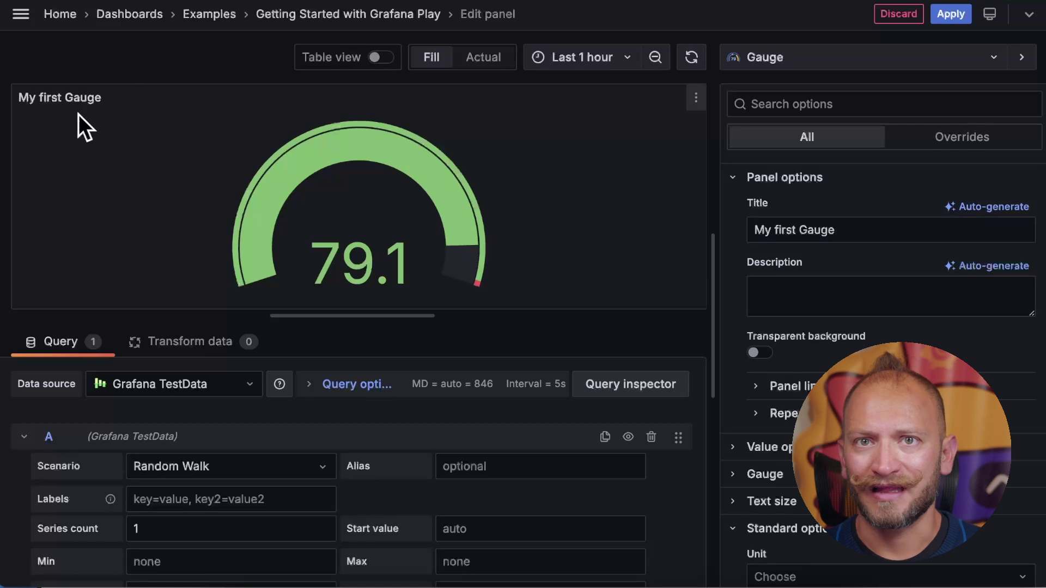
# Step: Keep Grafana TestData as the panel's data source
pyautogui.click(157, 385)
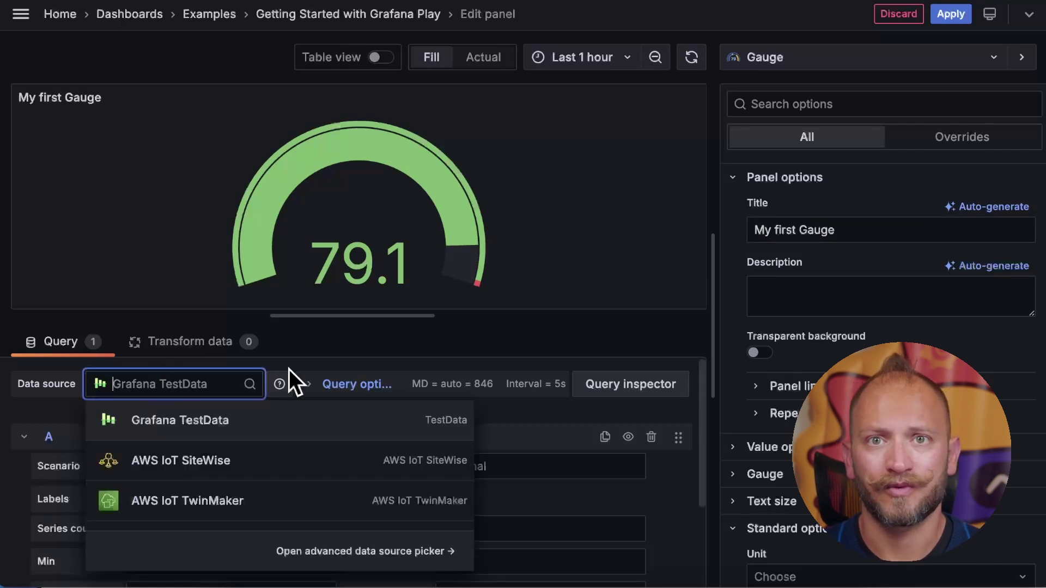
pyautogui.click(322, 345)
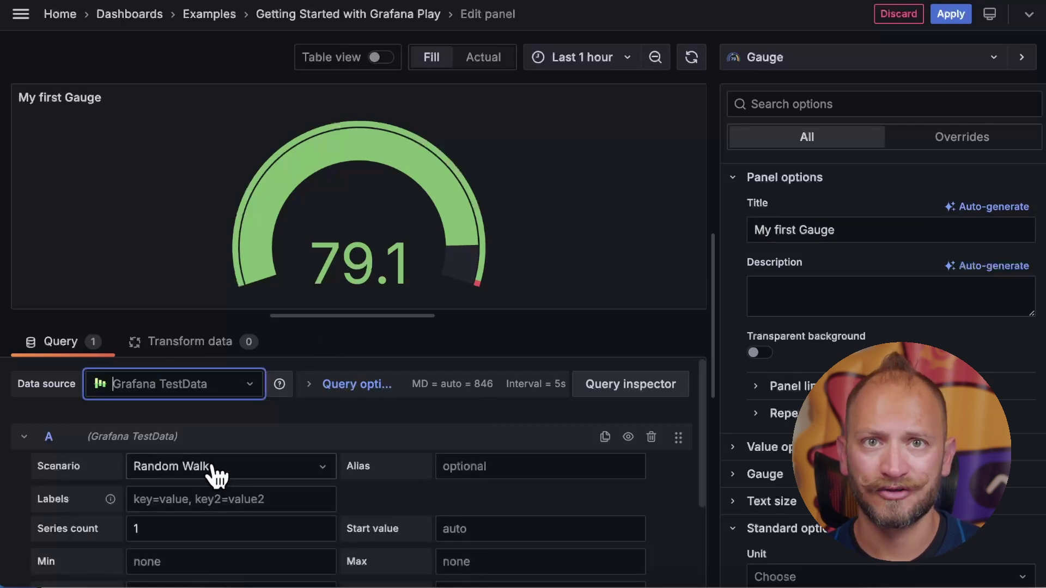
pyautogui.click(332, 416)
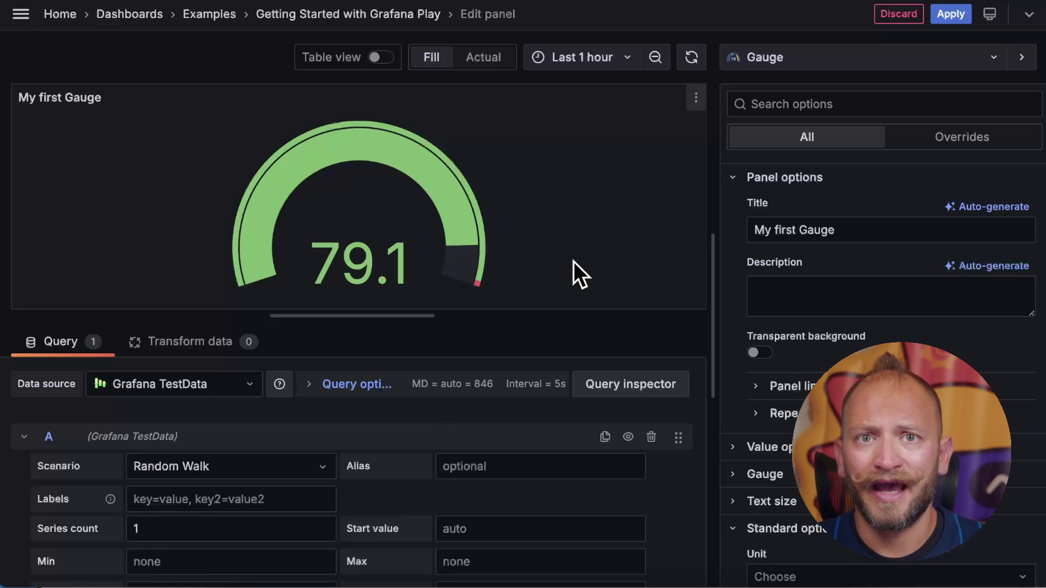
# Step: Collapse the Panel options and Standard options groups in the options pane
pyautogui.click(734, 180)
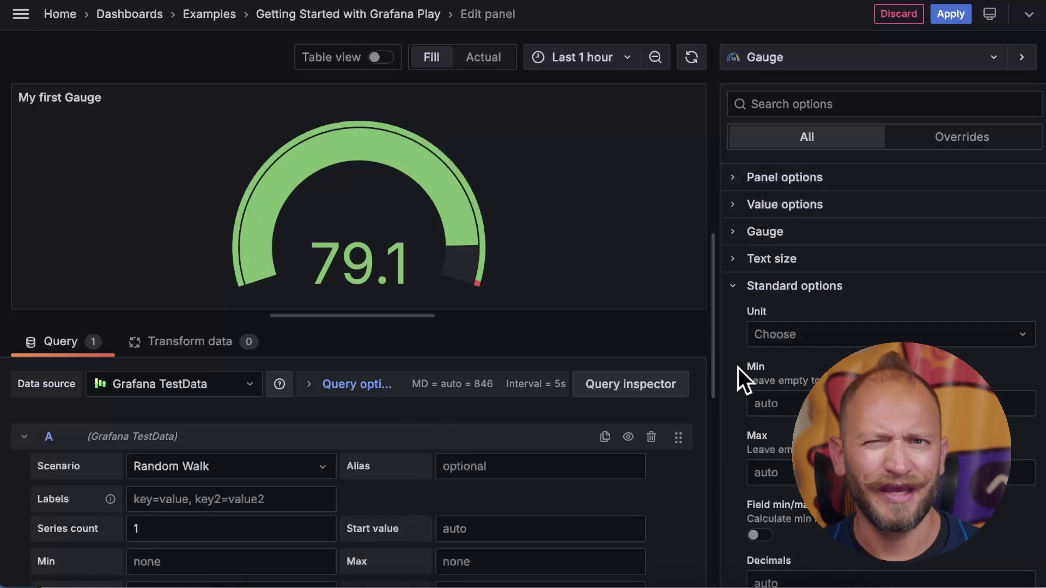
pyautogui.click(737, 289)
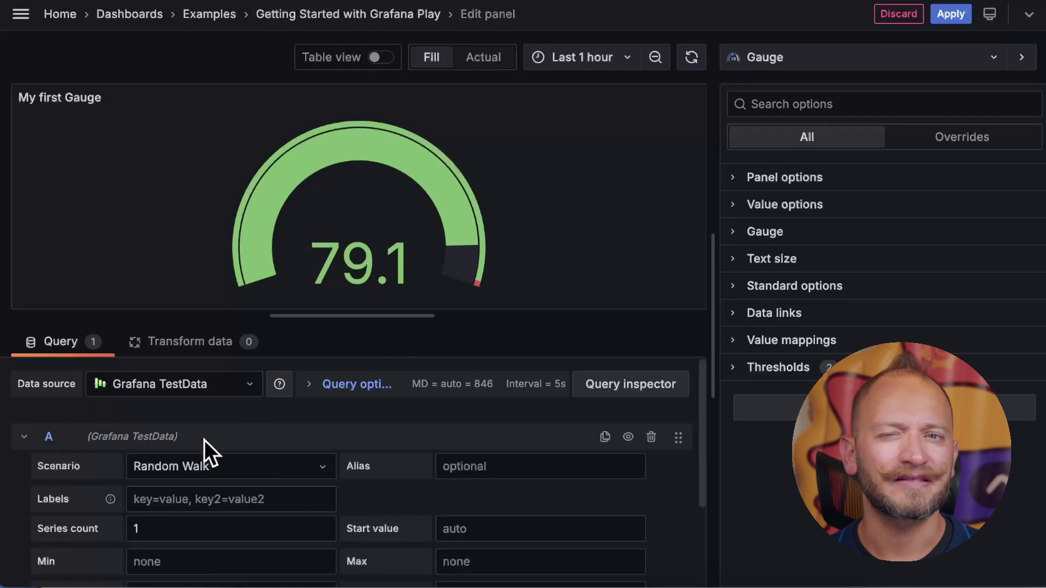
# Step: Switch the test data scenario to CSV Content and paste the three-column value1–value3 CSV
pyautogui.click(229, 466)
pyautogui.click(221, 274)
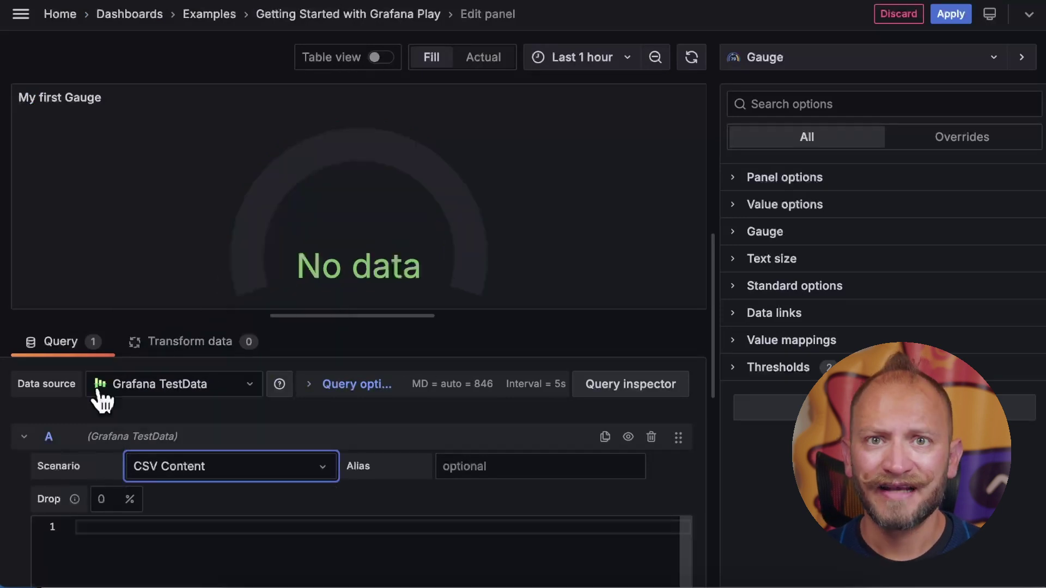
pyautogui.click(164, 553)
pyautogui.write('Name, value1, value2, value3 Leandro, 10, 20, 30 Grot, 40, 80, 100')
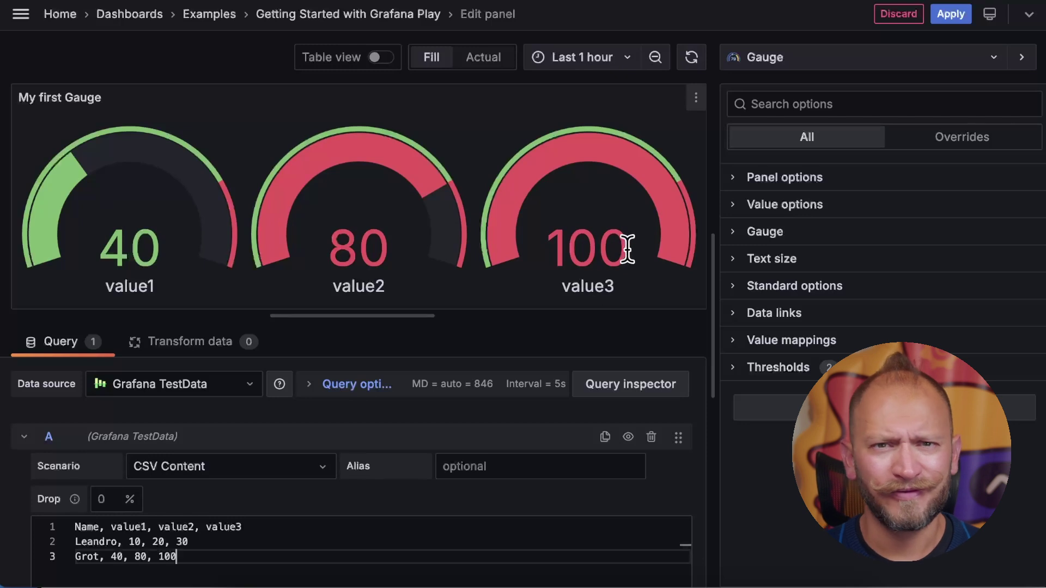
# Step: Review the CSV headers and last row so the gauges read 40, 80 and 100
pyautogui.moveTo(214, 555); pyautogui.dragTo(77, 556)
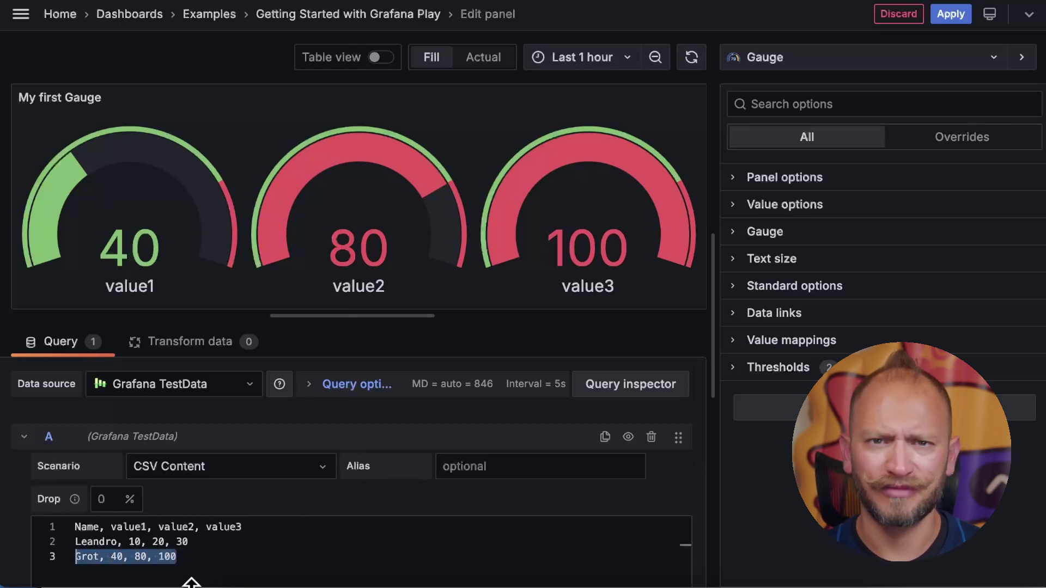
pyautogui.click(79, 560)
pyautogui.doubleClick(86, 558)
pyautogui.moveTo(111, 527); pyautogui.dragTo(265, 527)
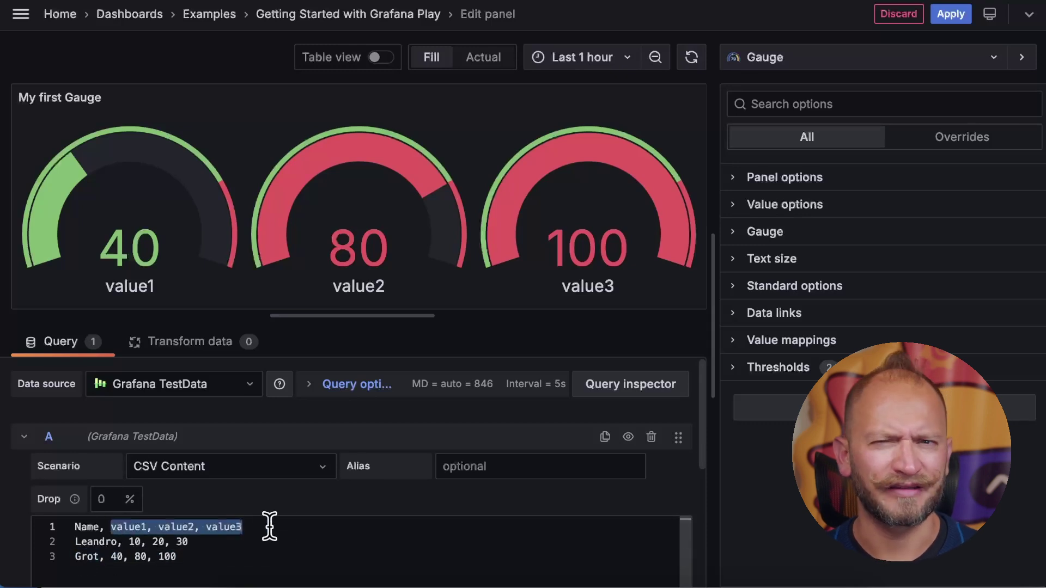
pyautogui.click(419, 412)
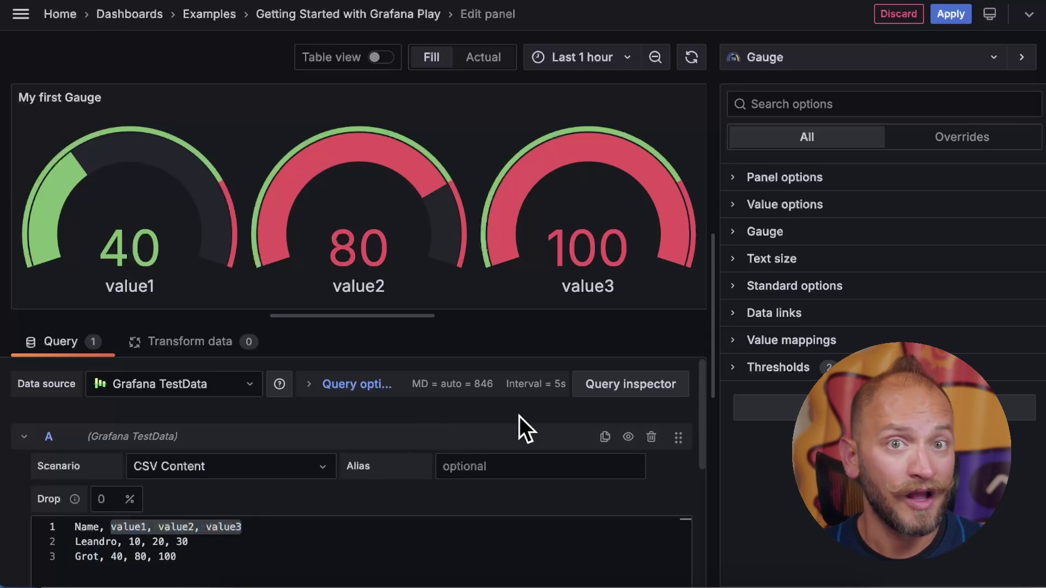
pyautogui.click(330, 560)
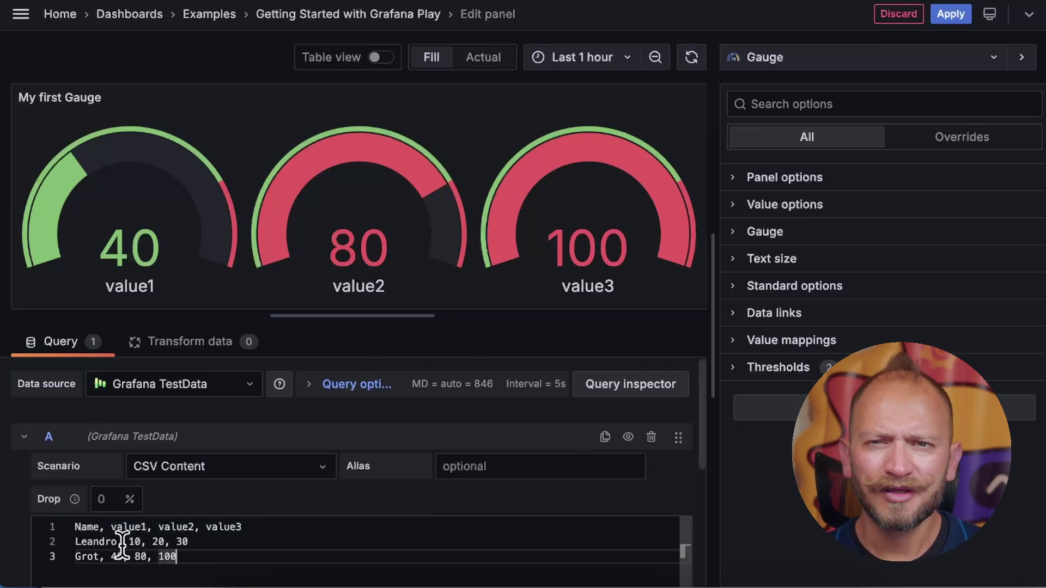
pyautogui.moveTo(215, 561); pyautogui.dragTo(137, 558)
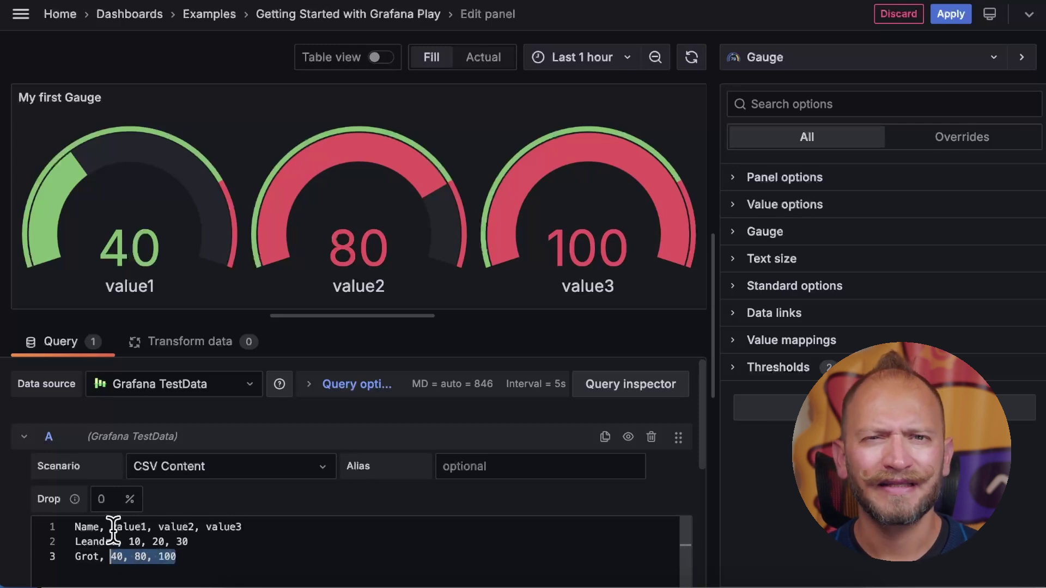
pyautogui.click(205, 561)
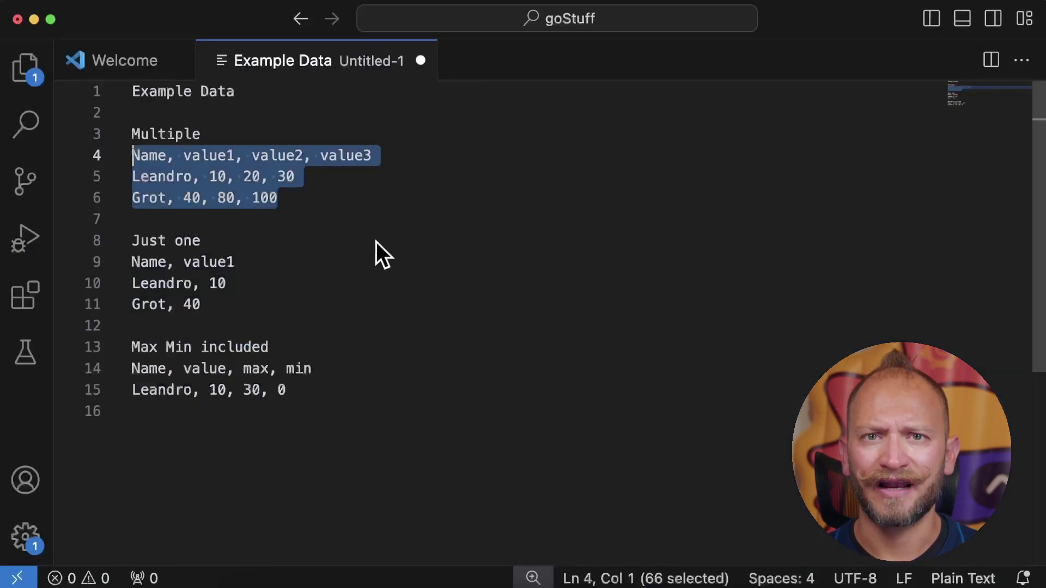
# Step: Paste the 'Just one' single value1 column over the CSV so one gauge reads 40
pyautogui.click(240, 288)
pyautogui.moveTo(199, 304); pyautogui.dragTo(141, 266)
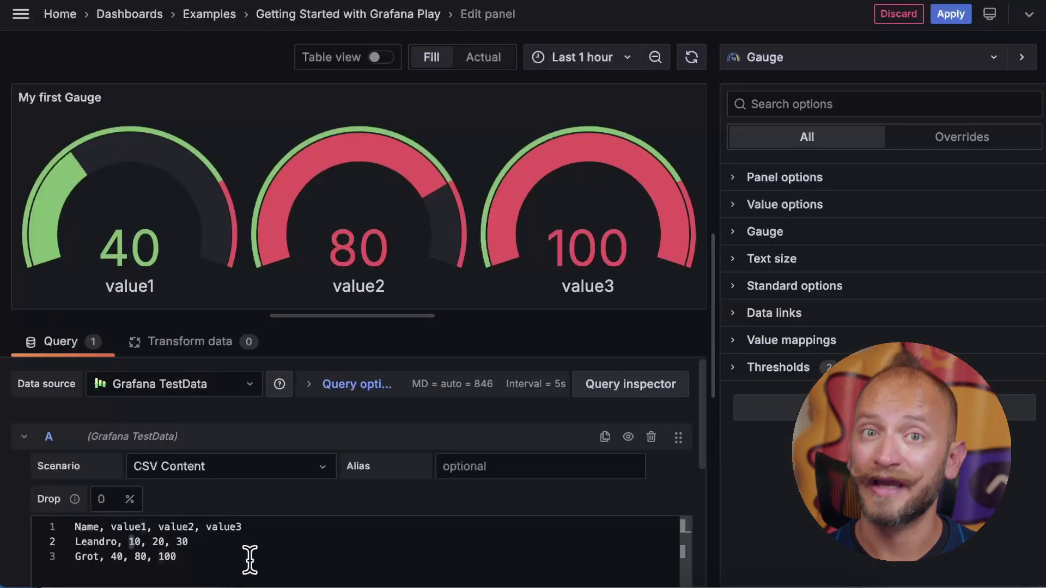
pyautogui.moveTo(249, 558); pyautogui.dragTo(76, 528)
pyautogui.write('Name, value1 Leandro, 10 Grot, 40')
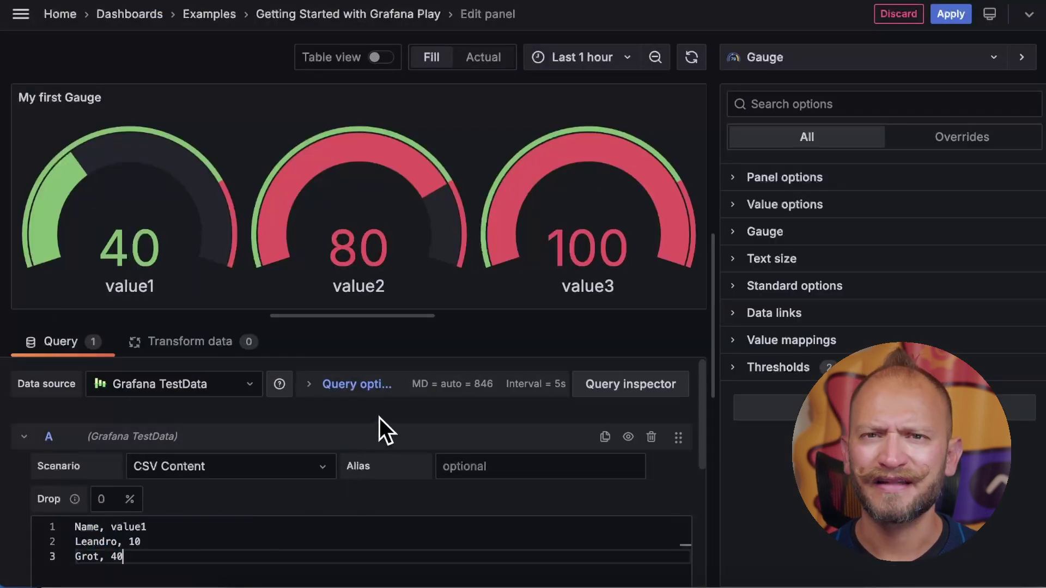
pyautogui.click(381, 413)
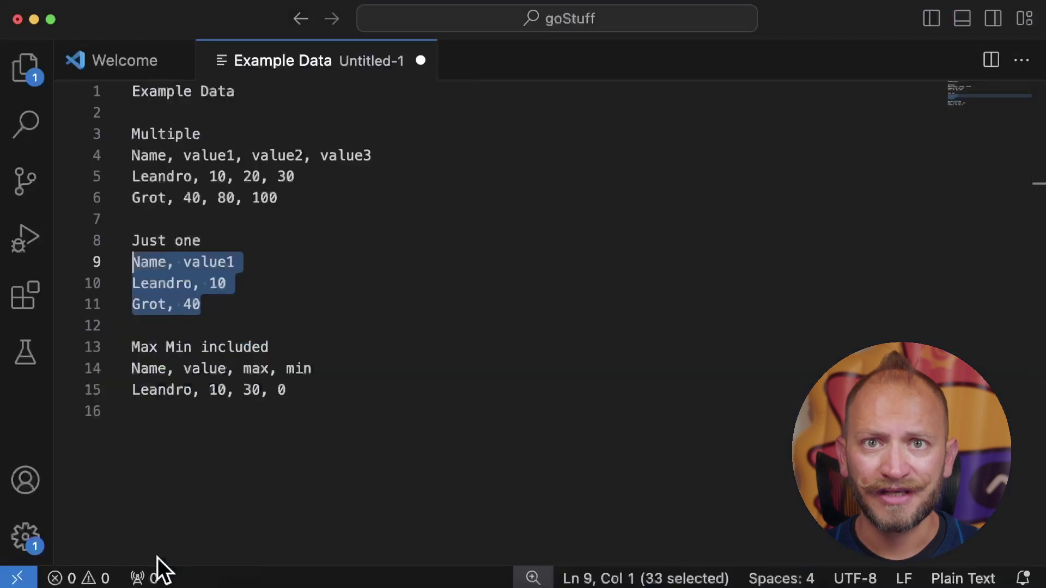
pyautogui.press('super+Tab')
pyautogui.press('super+Tab')
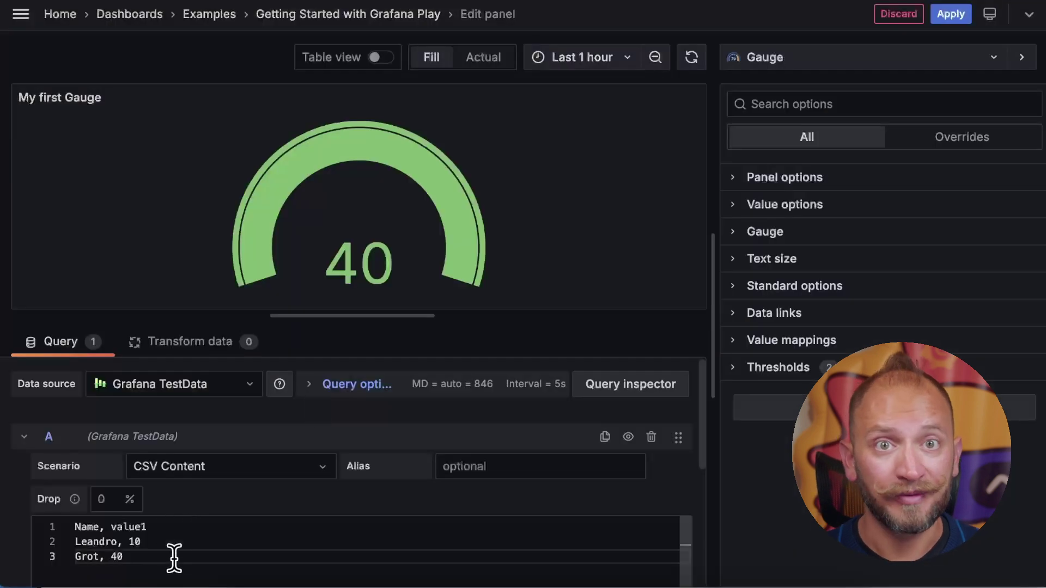
pyautogui.doubleClick(117, 556)
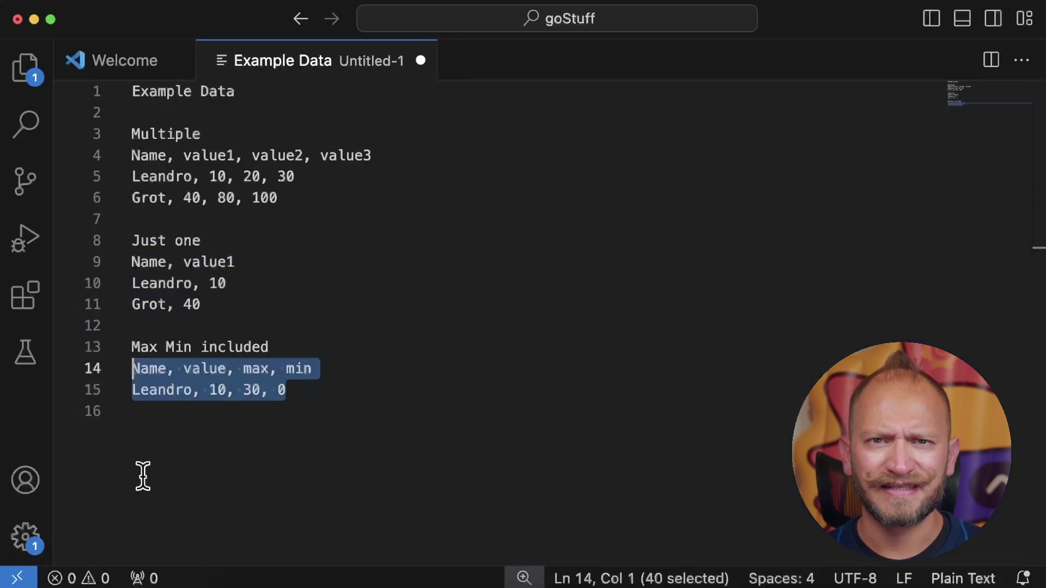
# Step: Paste the Max Min example data over the CSV content
pyautogui.press('super+Tab')
pyautogui.press('super+Tab')
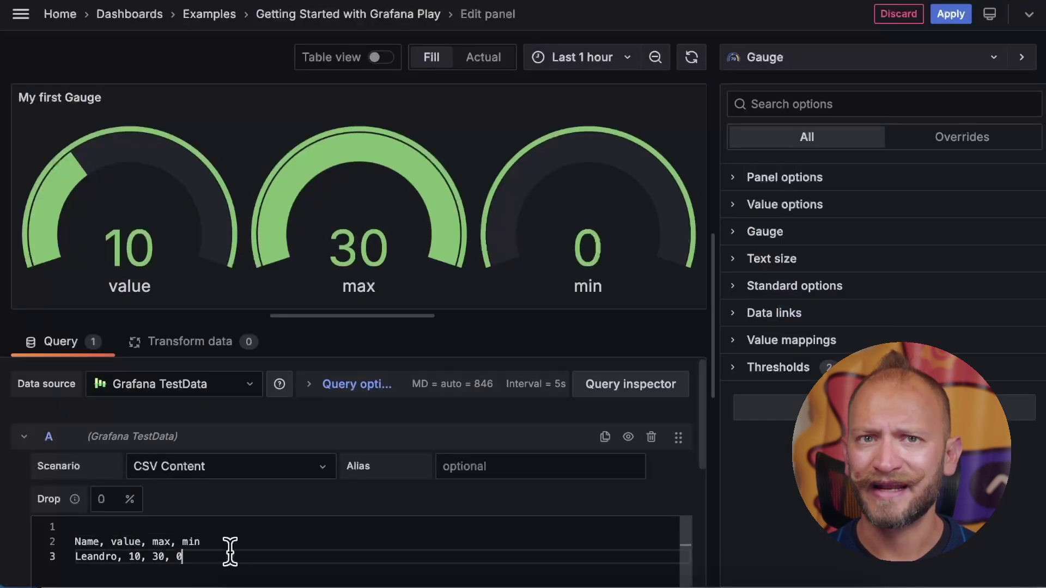
pyautogui.moveTo(229, 551); pyautogui.dragTo(60, 493)
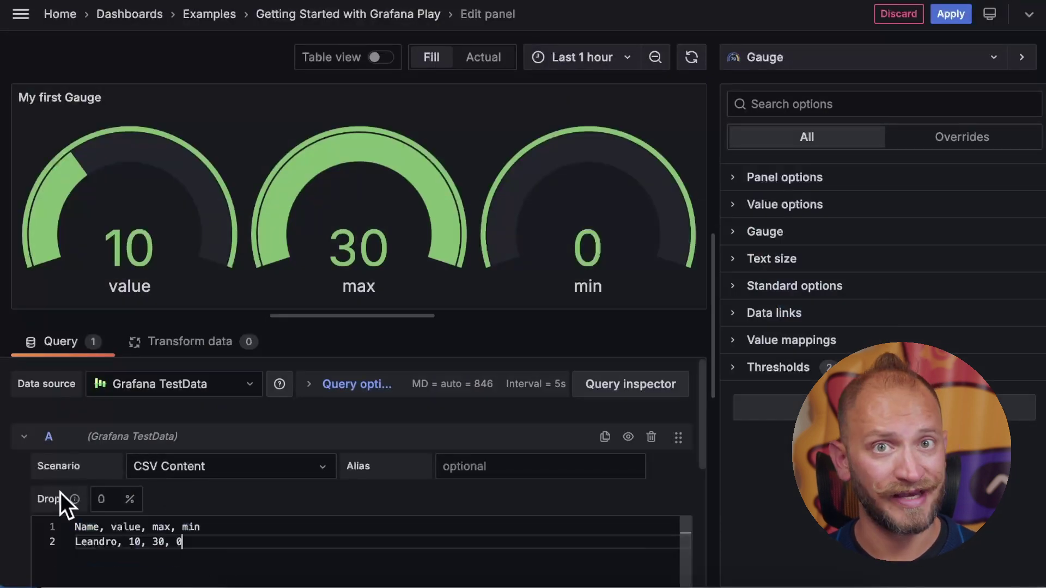
pyautogui.write('Name, value, max, min Leandro, 10, 30, 0')
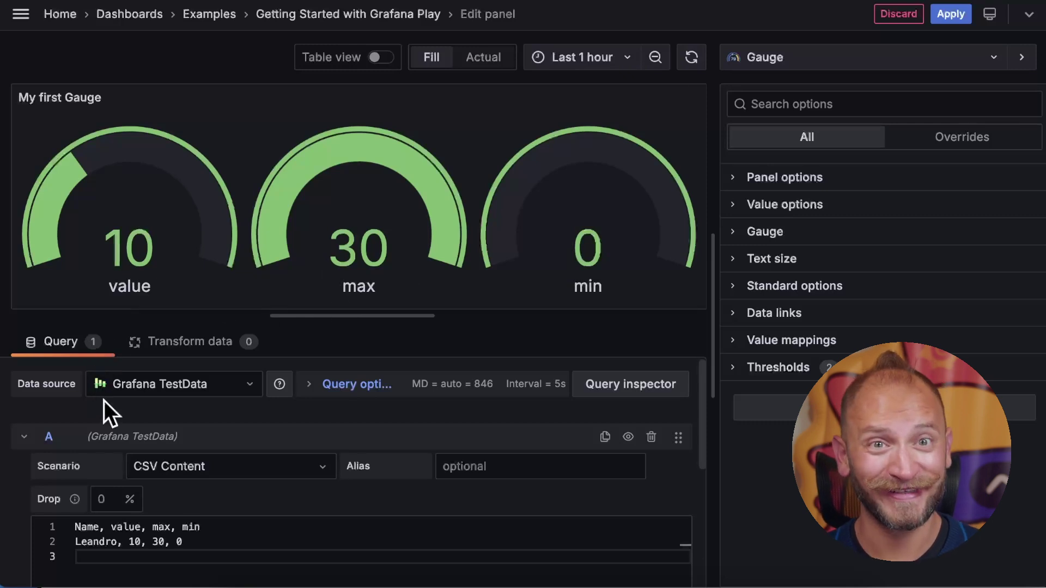
# Step: Copy the 'Multiple' example and paste it over the CSV to restore gauges value1–value3
pyautogui.press('super+Tab')
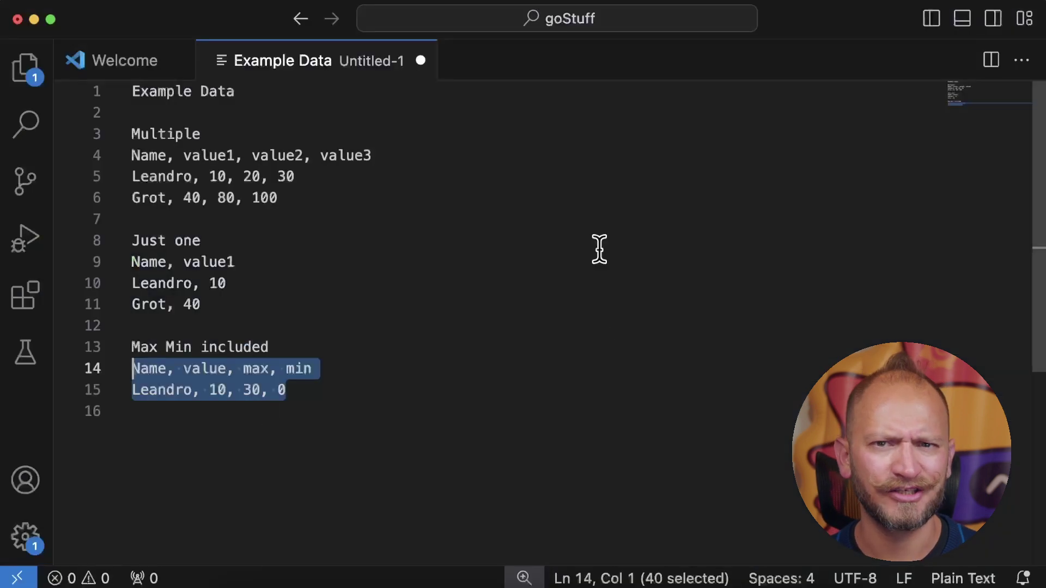
pyautogui.moveTo(322, 201); pyautogui.dragTo(133, 159)
pyautogui.press('super+Tab')
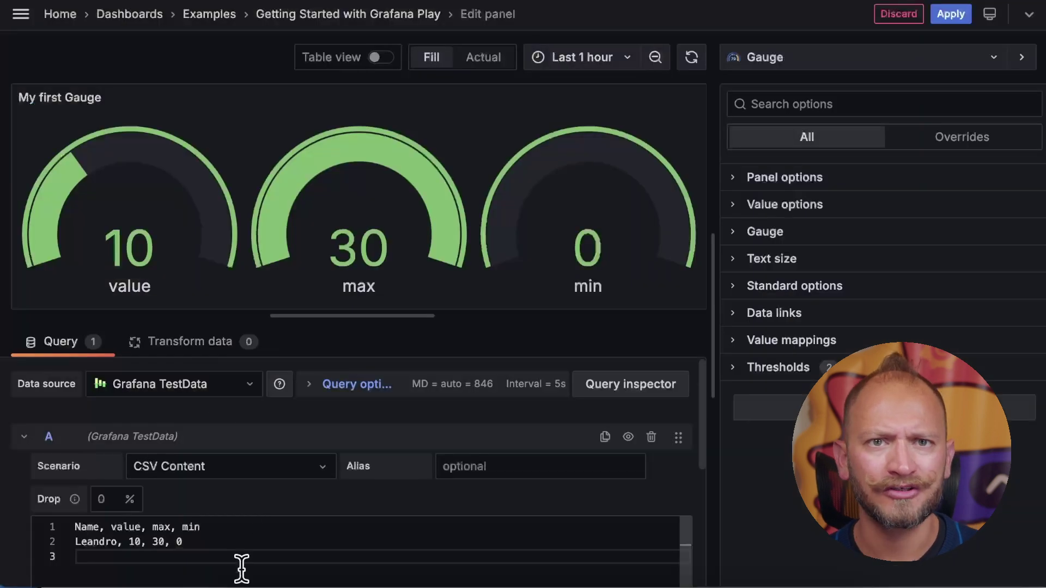
pyautogui.moveTo(240, 562); pyautogui.dragTo(64, 507)
pyautogui.write('Name, value1, value2, value3 Leandro, 10, 20, 30 Grot, 40, 80, 100')
pyautogui.click(322, 411)
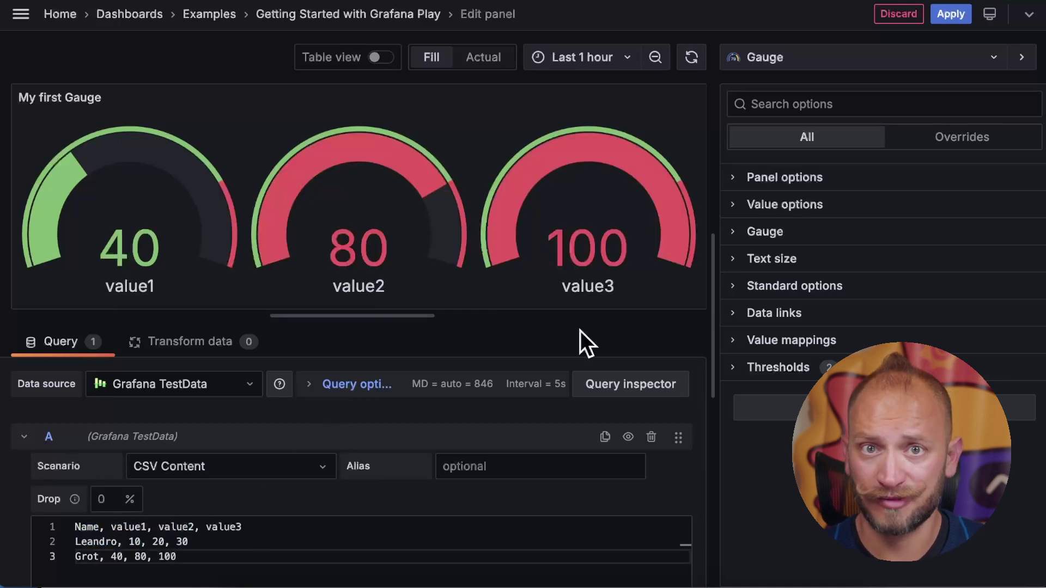
pyautogui.moveTo(192, 556); pyautogui.dragTo(111, 557)
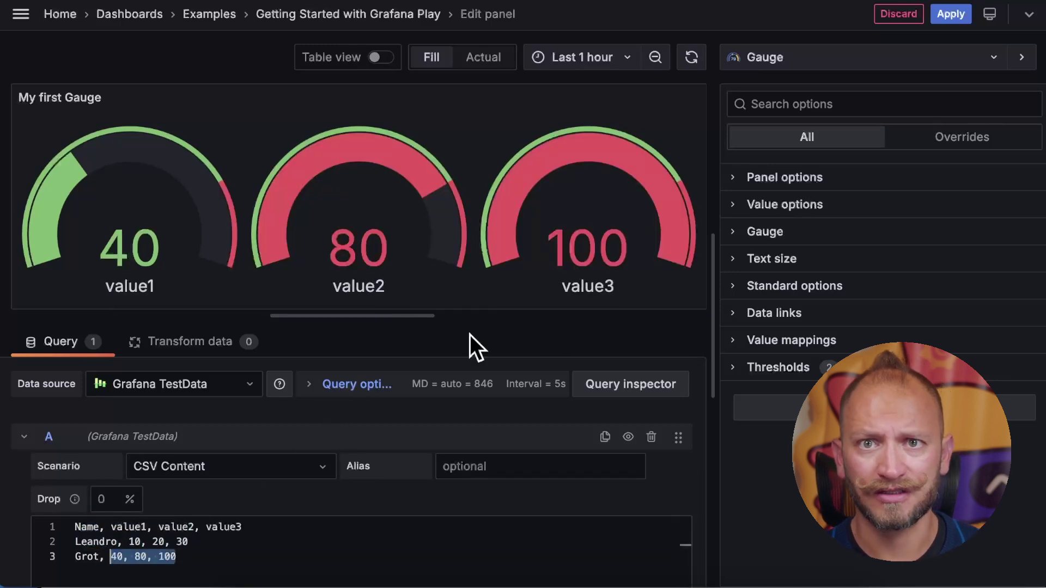
pyautogui.click(198, 543)
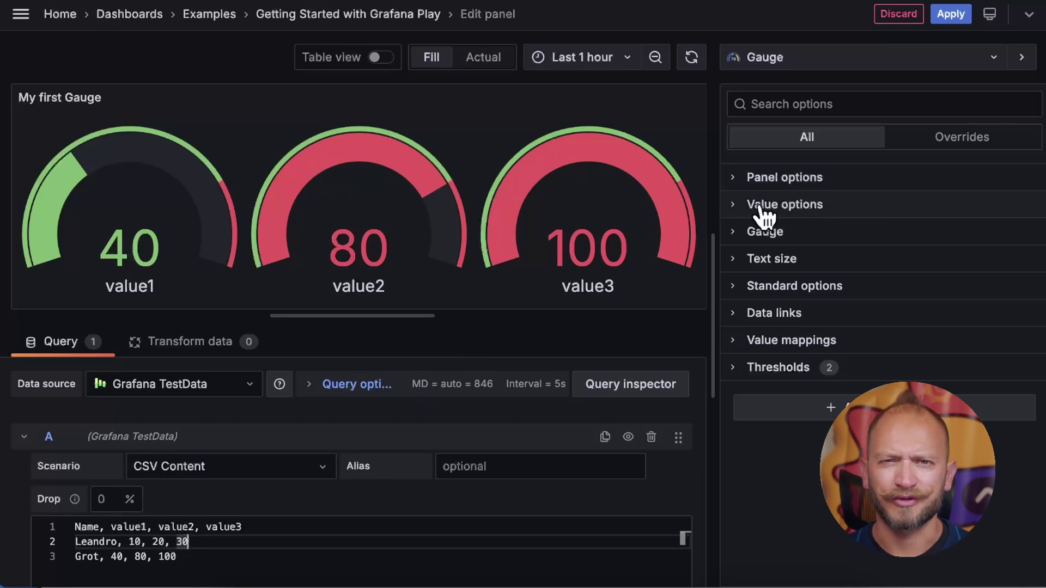
# Step: In Value options, toggle Show between All values and Calculate, leaving the row limit at 25
pyautogui.click(737, 210)
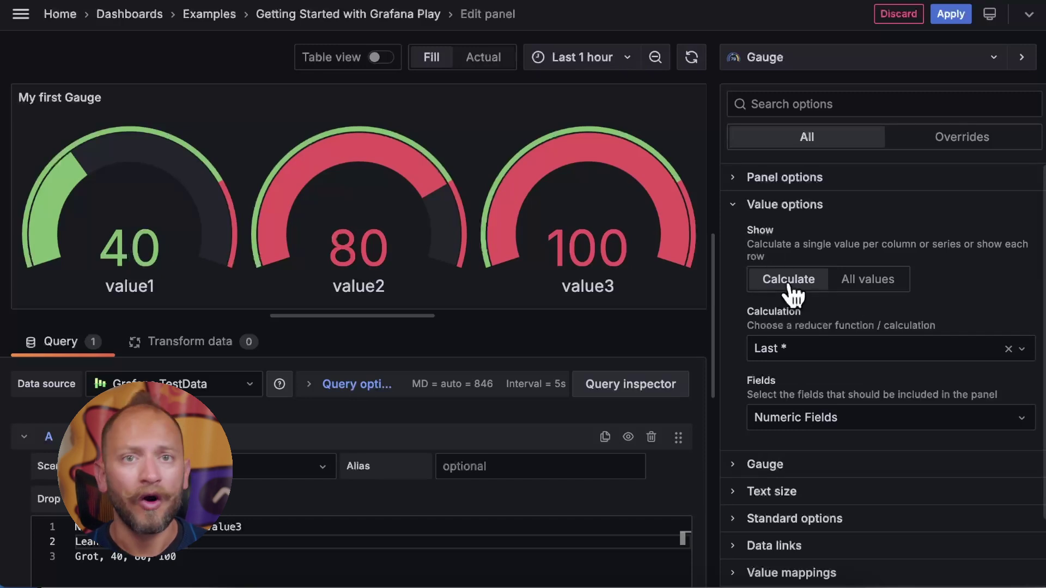
pyautogui.click(870, 298)
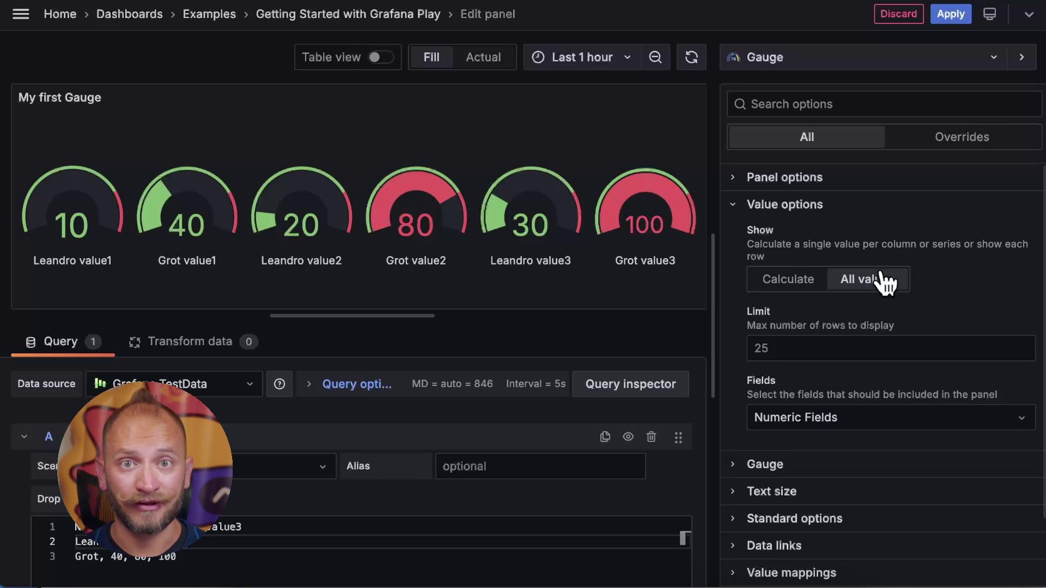
pyautogui.click(798, 280)
pyautogui.click(851, 284)
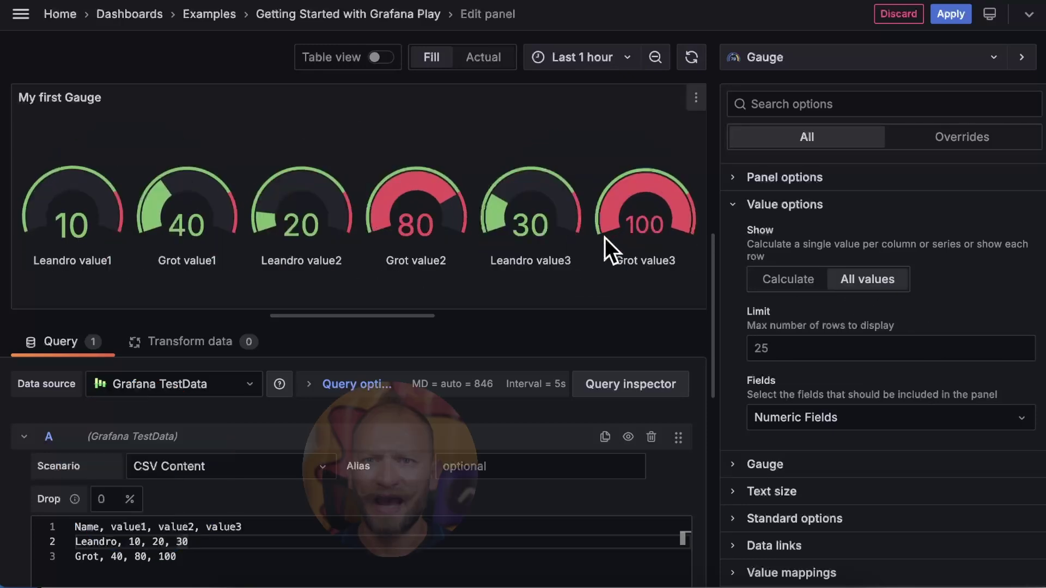
pyautogui.moveTo(199, 541); pyautogui.dragTo(128, 542)
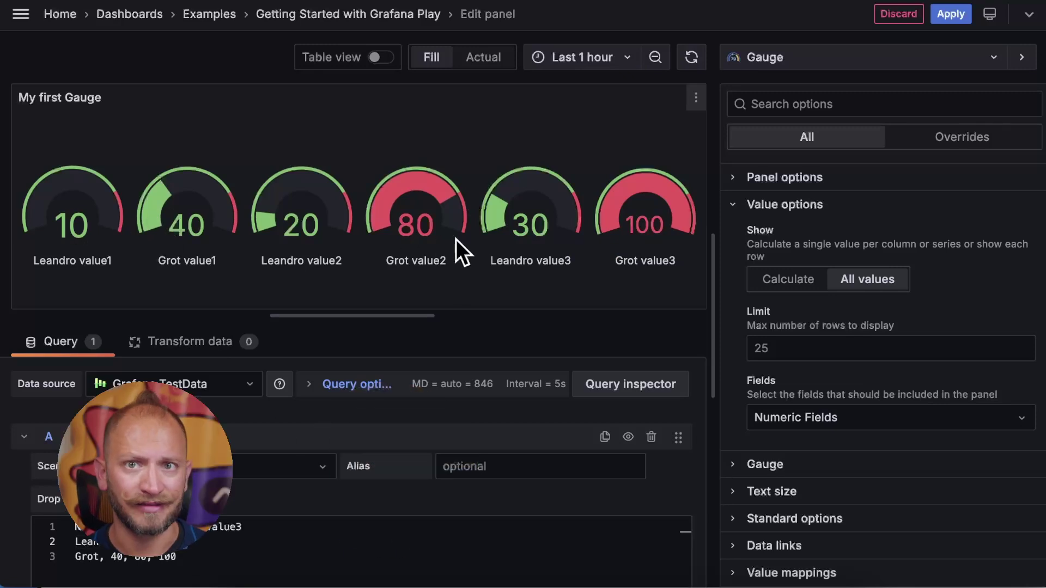
pyautogui.click(788, 348)
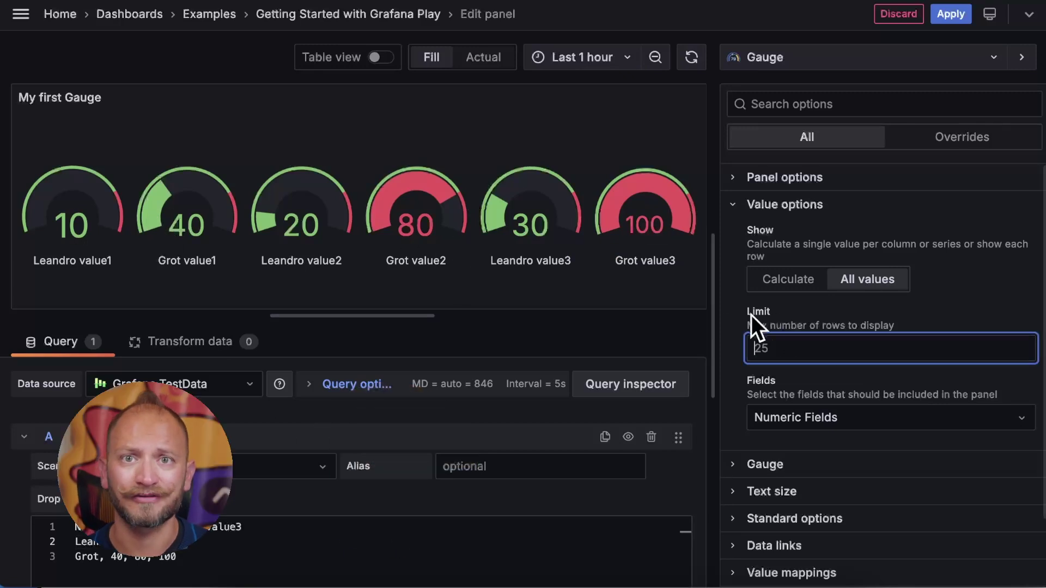
pyautogui.click(976, 289)
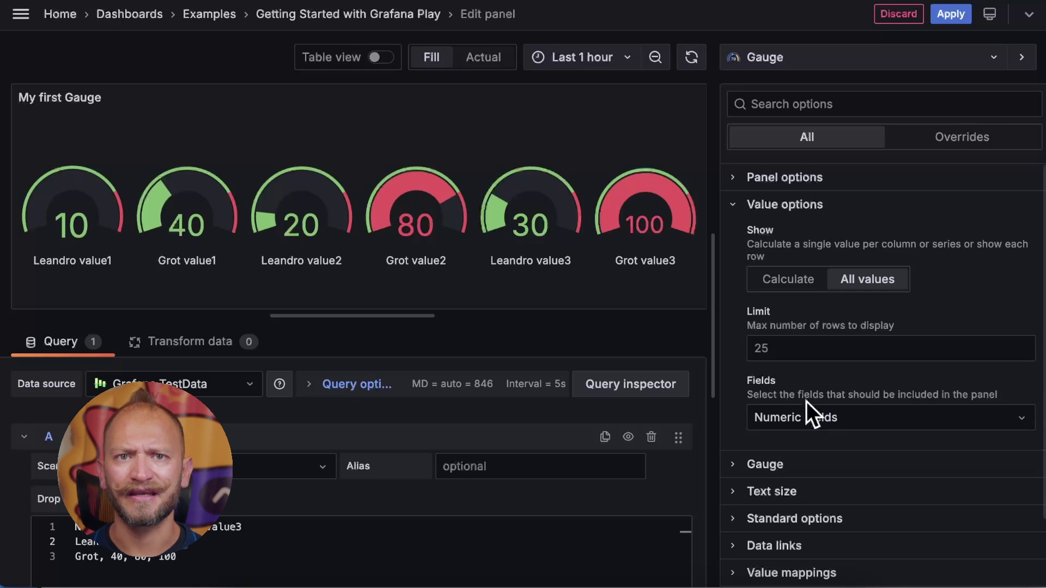
# Step: Try the Fields choices All Fields and value1, then return to Calculate
pyautogui.click(859, 425)
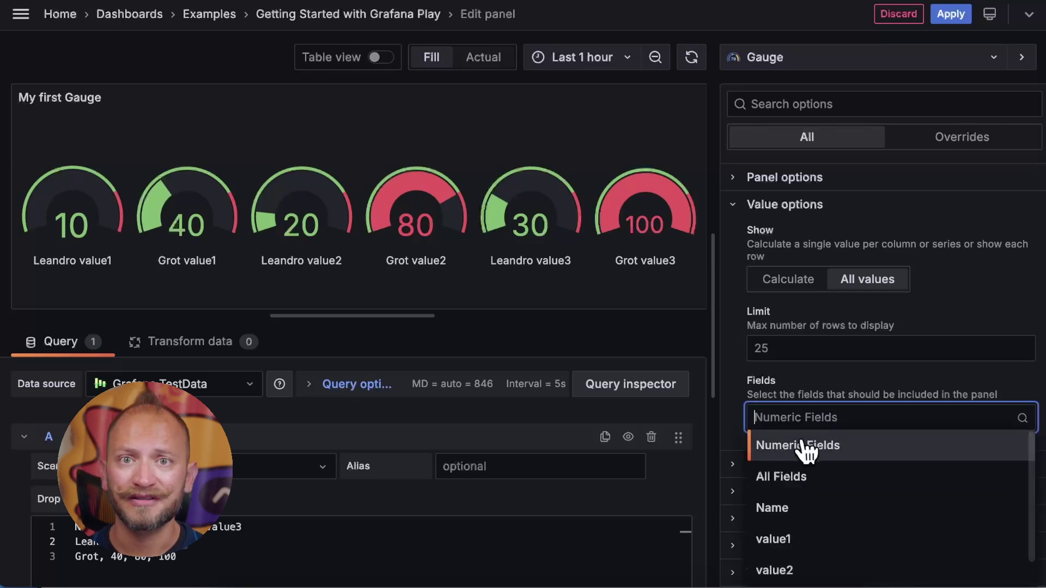
pyautogui.click(780, 477)
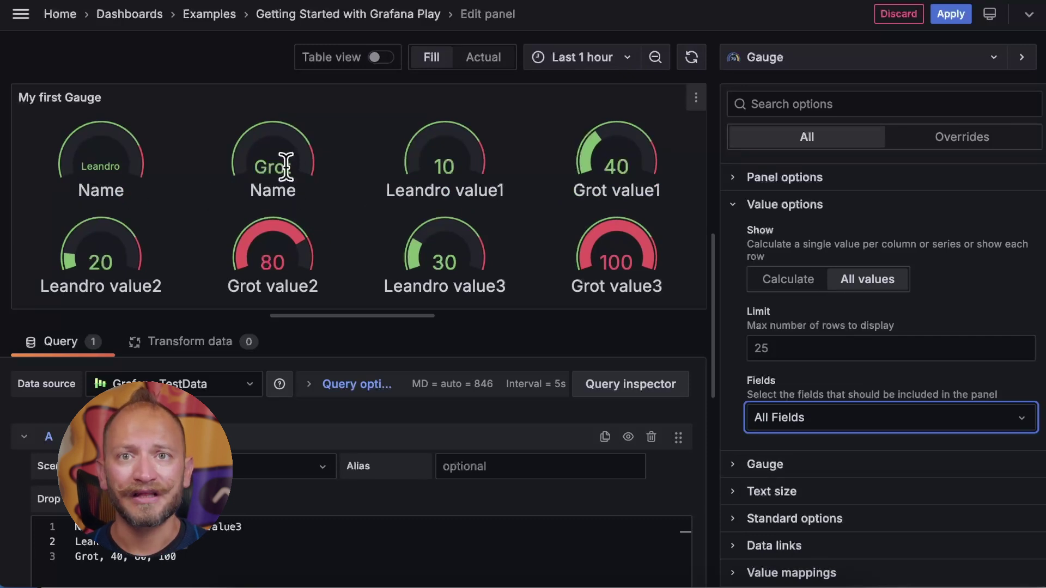
pyautogui.click(871, 425)
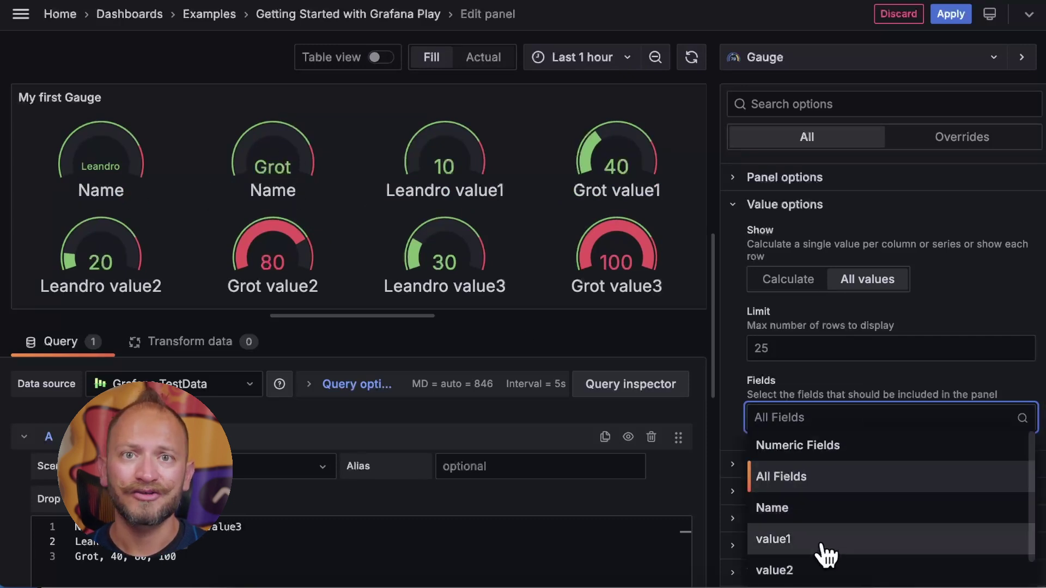
pyautogui.click(829, 539)
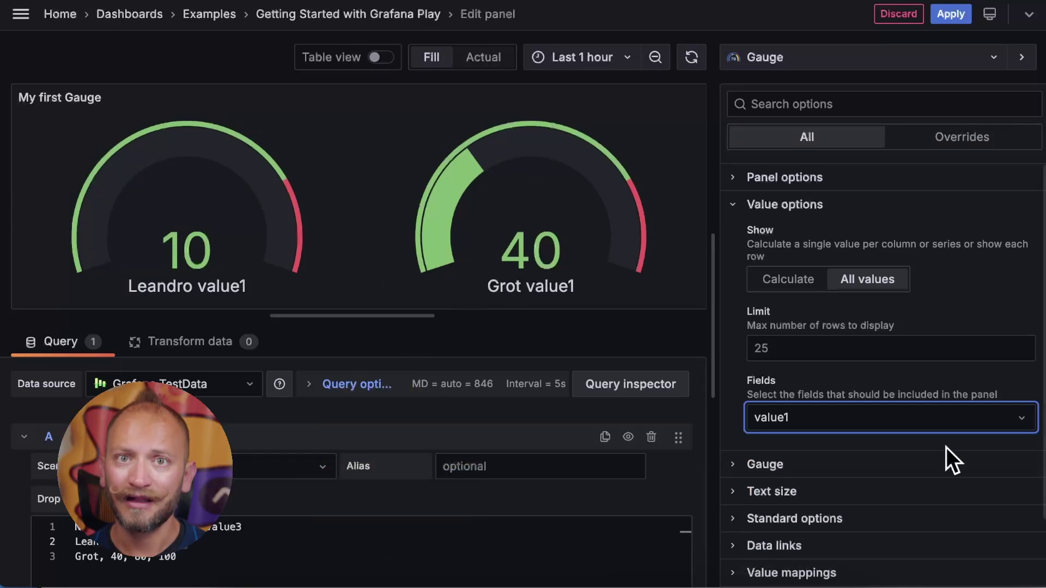
pyautogui.click(793, 280)
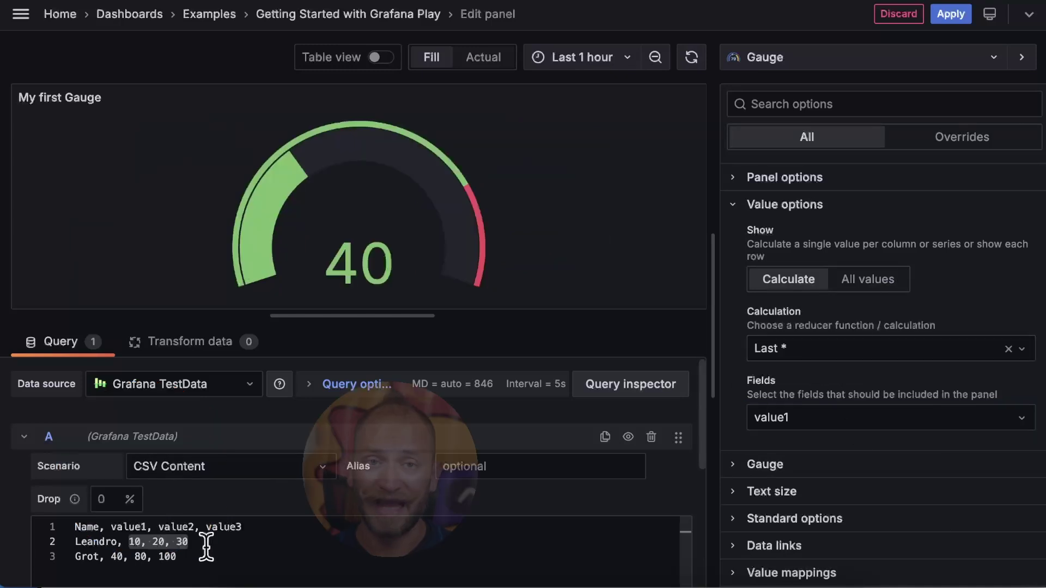
pyautogui.click(109, 556)
pyautogui.doubleClick(114, 556)
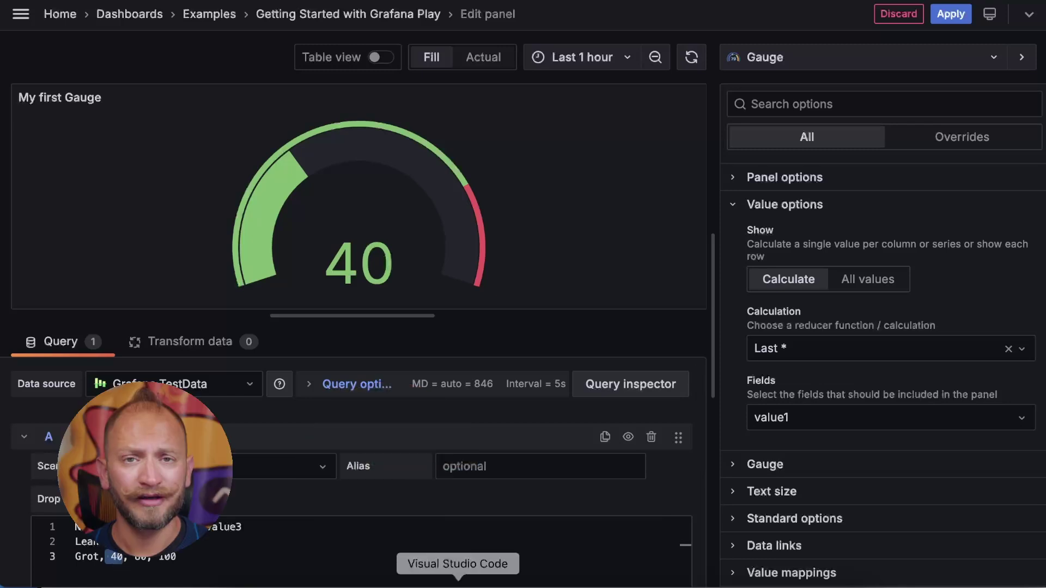
# Step: Set Calculation to First * and Fields to Numeric Fields
pyautogui.click(869, 353)
pyautogui.click(839, 479)
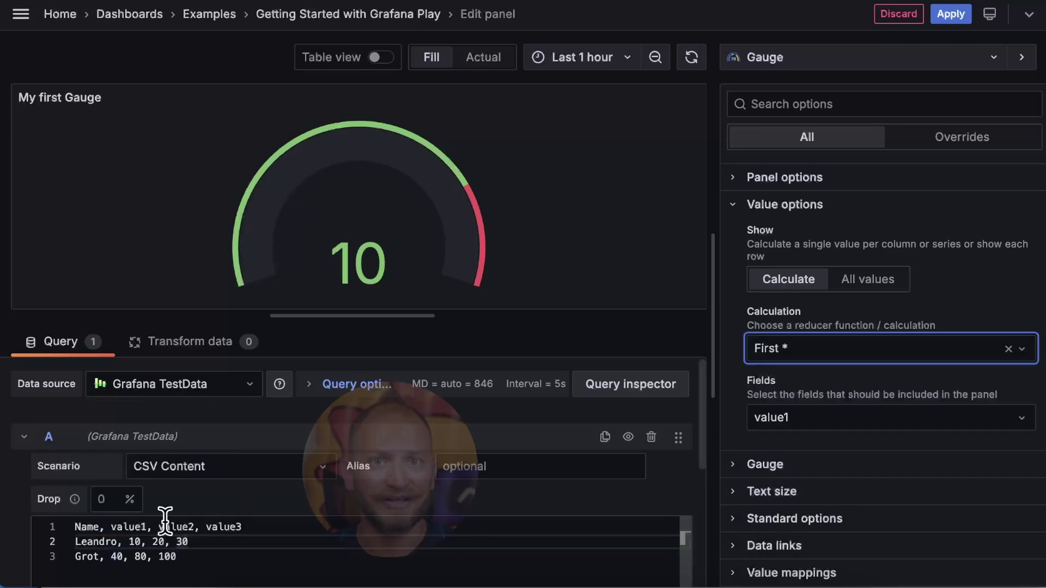
pyautogui.click(121, 542)
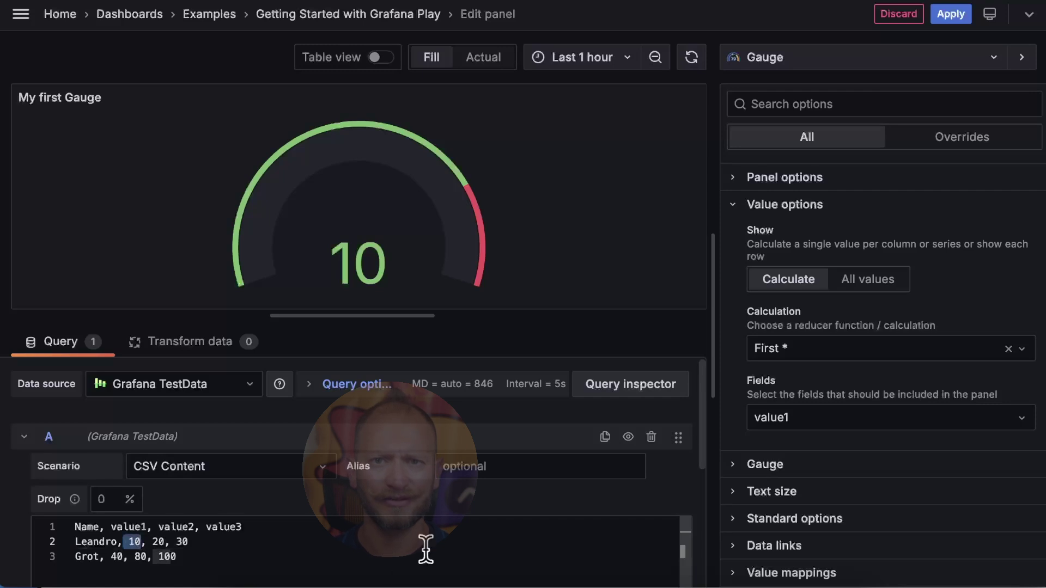
pyautogui.click(858, 354)
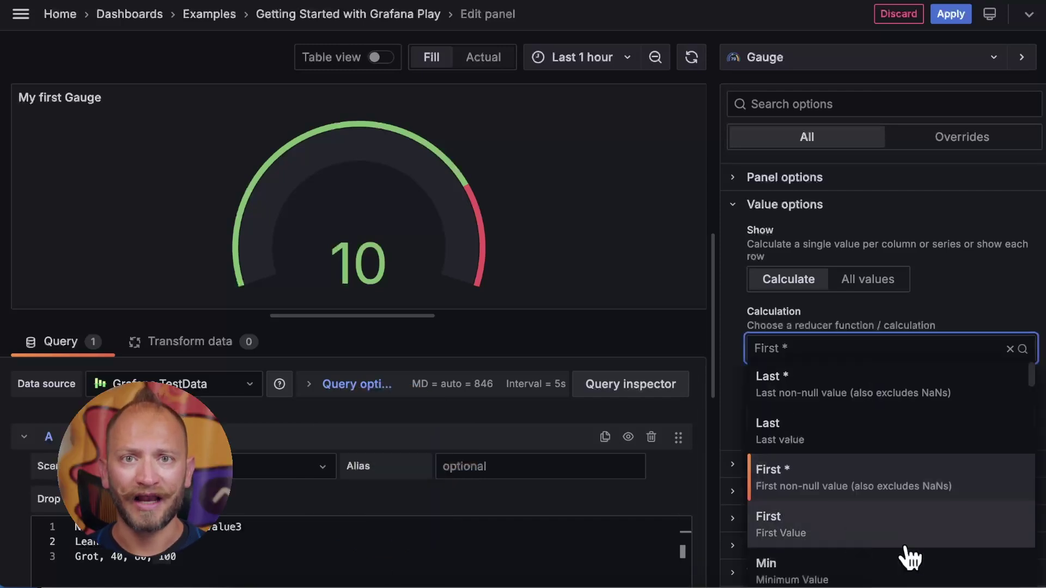
pyautogui.click(730, 290)
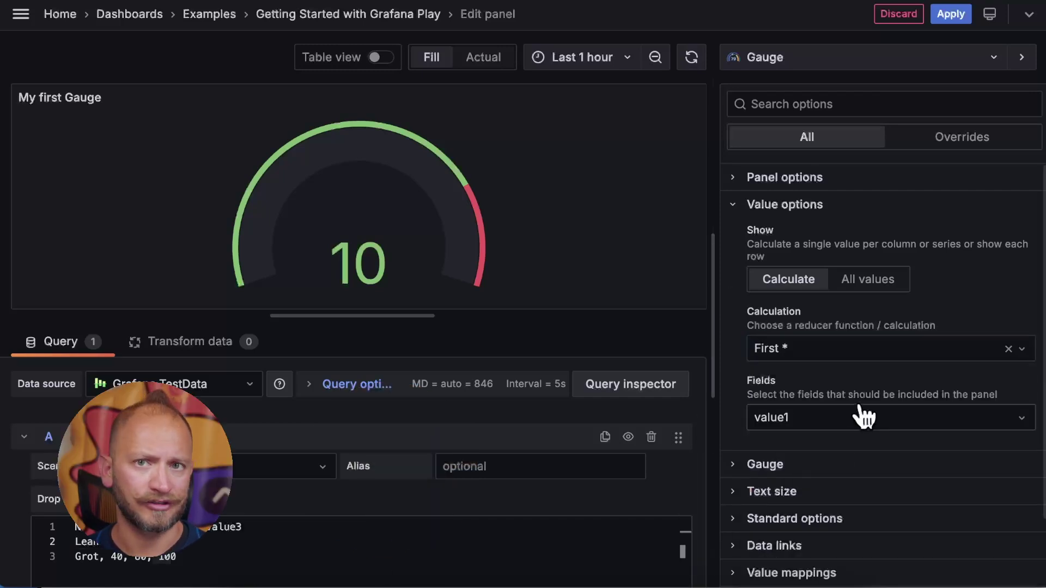
pyautogui.click(853, 422)
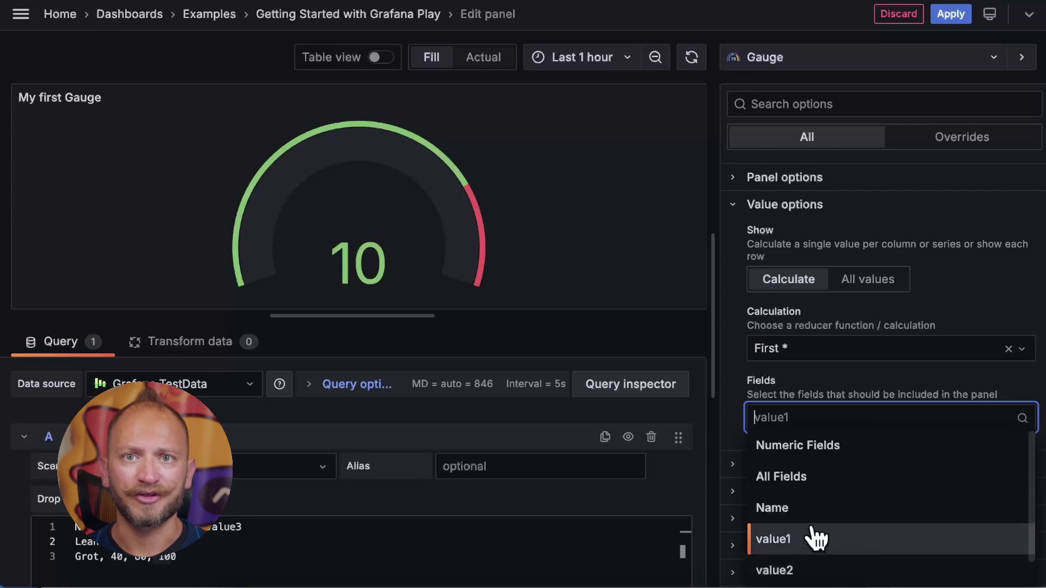
pyautogui.click(853, 452)
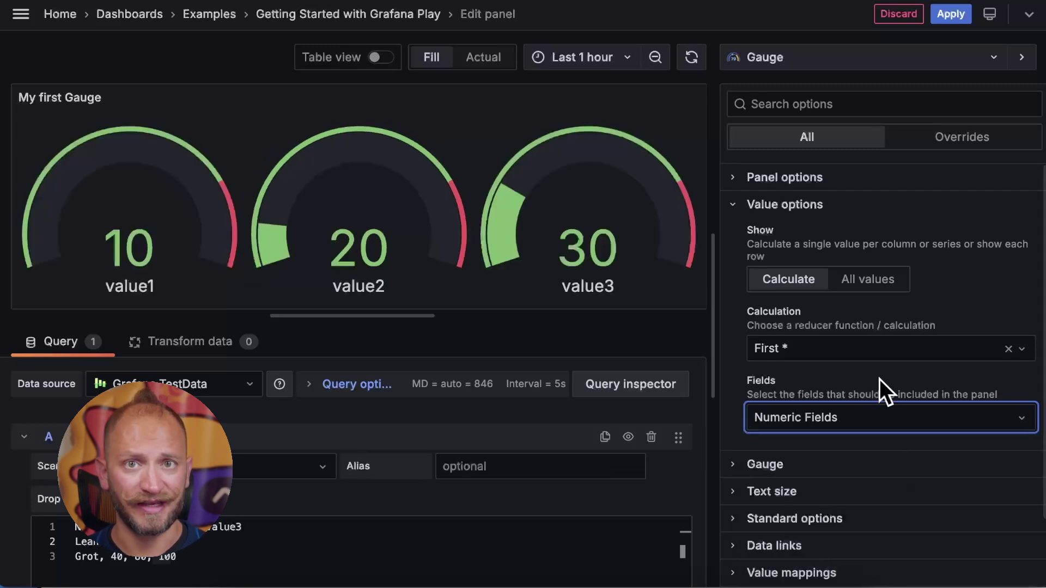
# Step: Try the Gauge orientation options Horizontal, Vertical and Auto
pyautogui.click(735, 207)
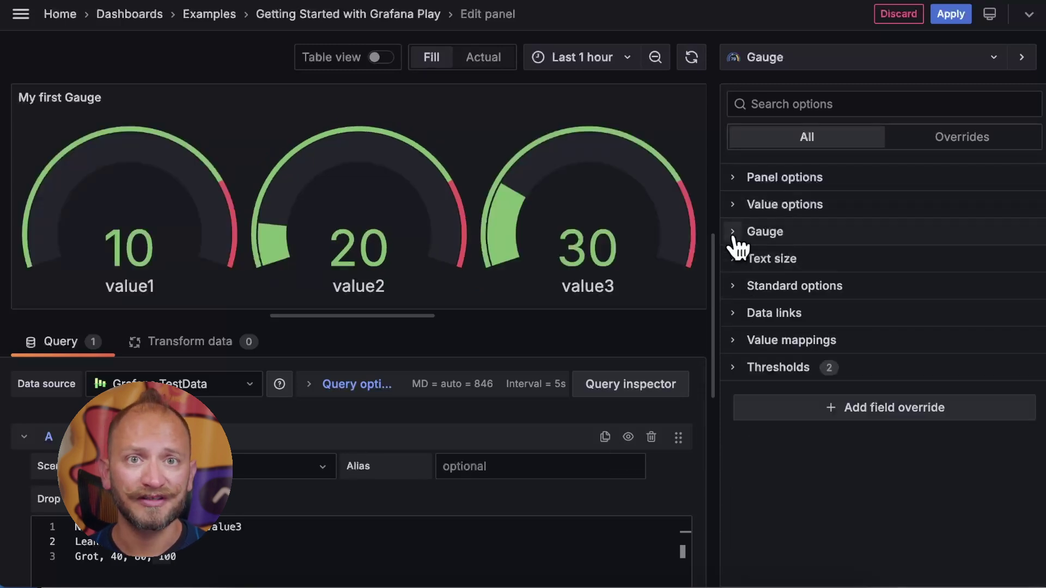
pyautogui.click(737, 237)
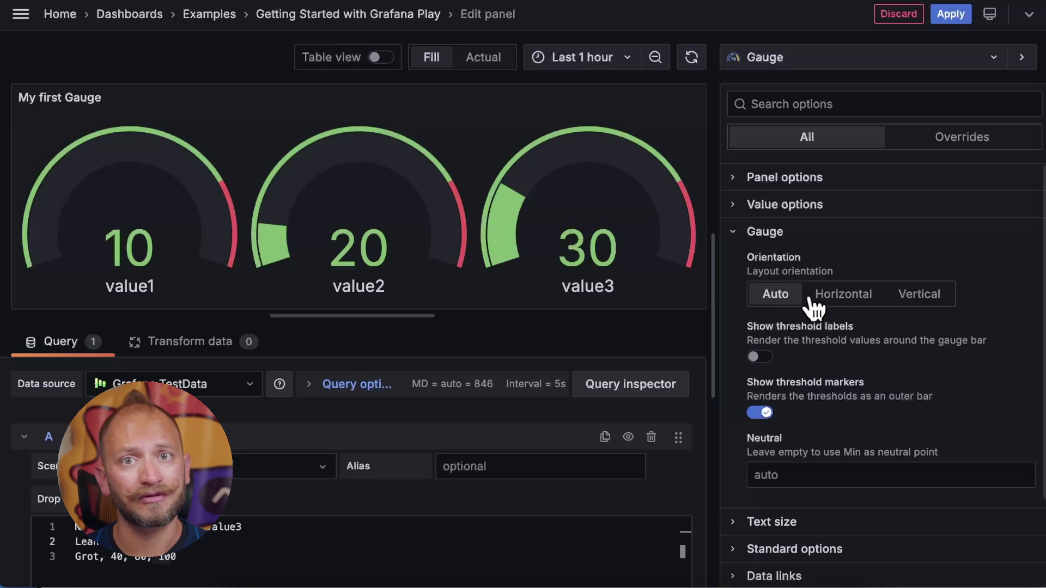
pyautogui.click(843, 296)
pyautogui.click(926, 297)
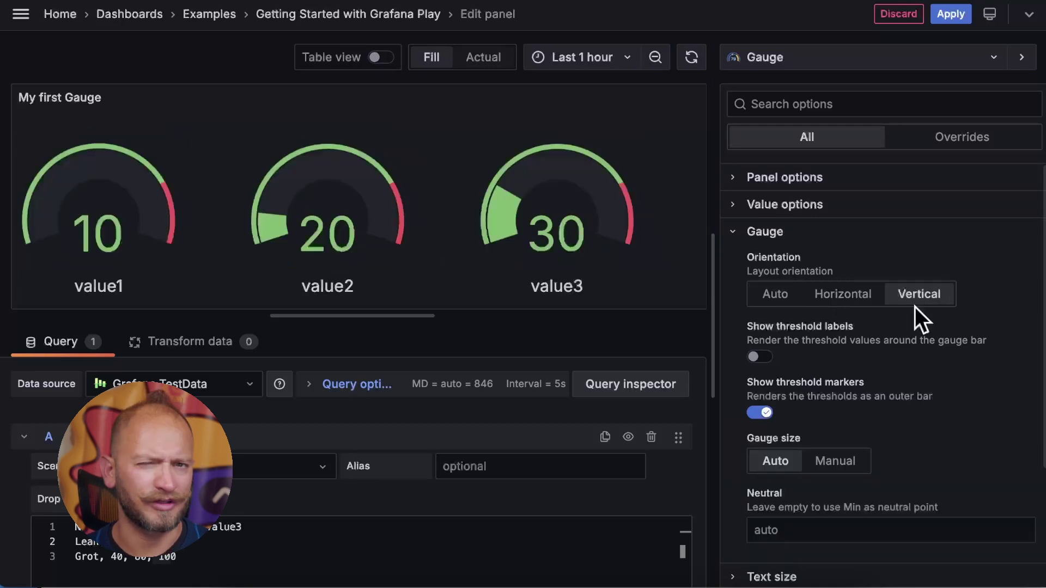
pyautogui.click(860, 303)
pyautogui.click(767, 299)
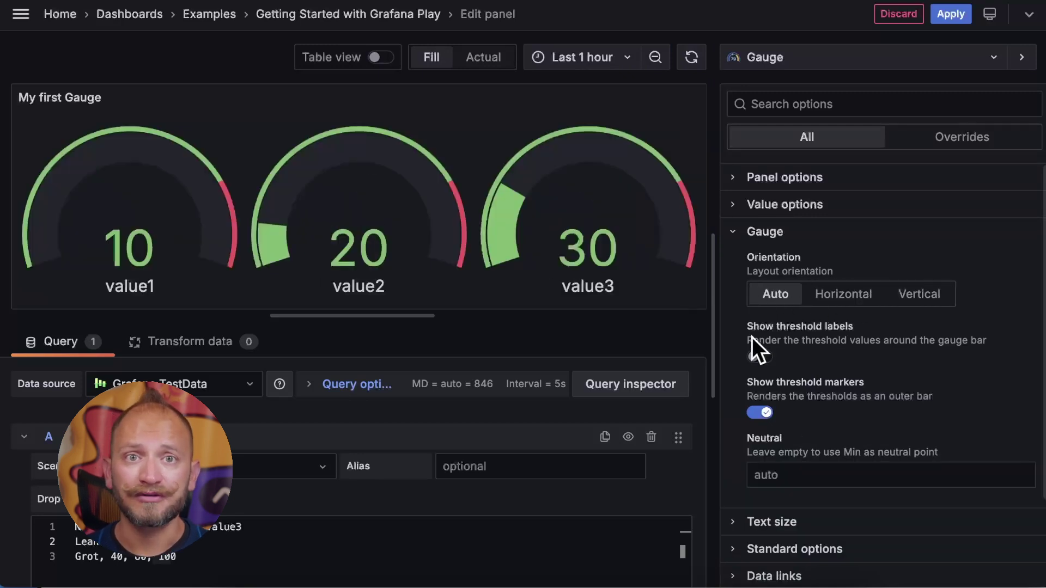
pyautogui.click(829, 305)
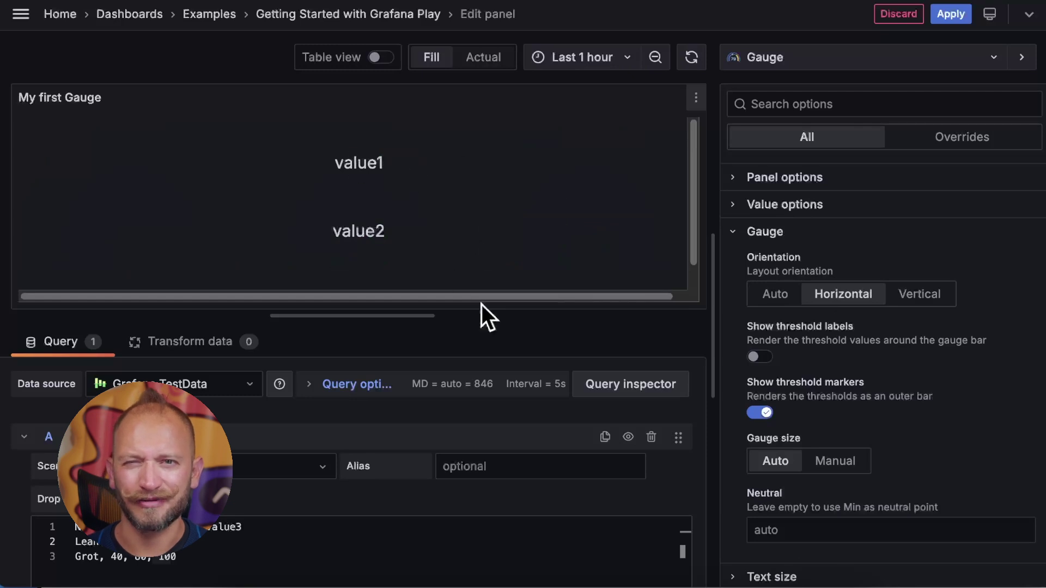
# Step: Try manual gauge sizing with minimum height 191, then restore auto sizing and orientation
pyautogui.moveTo(491, 317); pyautogui.dragTo(514, 341)
pyautogui.scroll(-1, 891, 444)
pyautogui.click(836, 456)
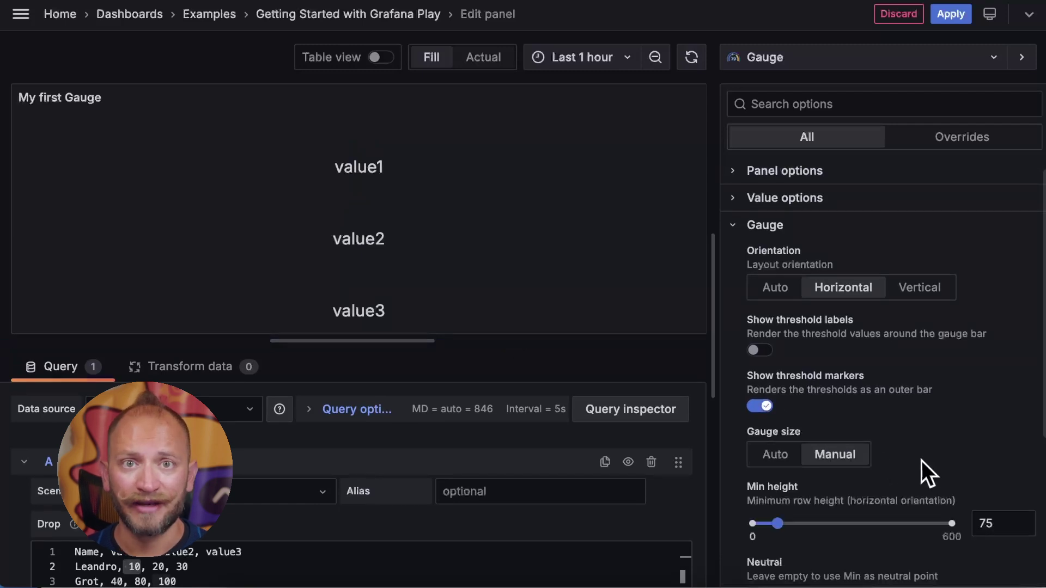
pyautogui.moveTo(782, 518)
pyautogui.mouseDown()
pyautogui.moveTo(918, 525)
pyautogui.moveTo(778, 524)
pyautogui.mouseUp()
pyautogui.click(776, 455)
pyautogui.click(790, 290)
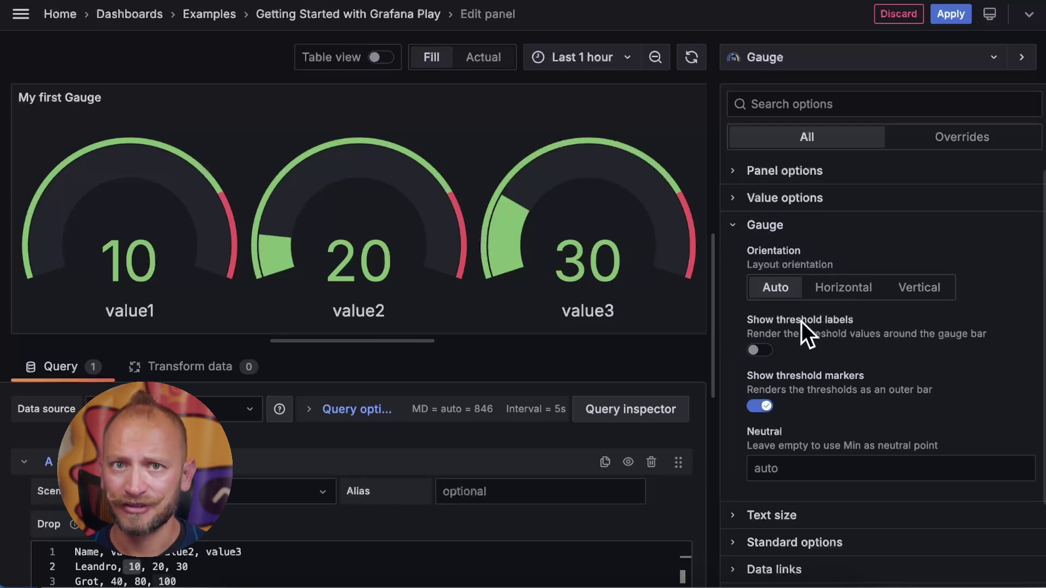
# Step: Turn Show threshold markers off and back on, then select the Neutral setting
pyautogui.click(761, 410)
pyautogui.click(759, 408)
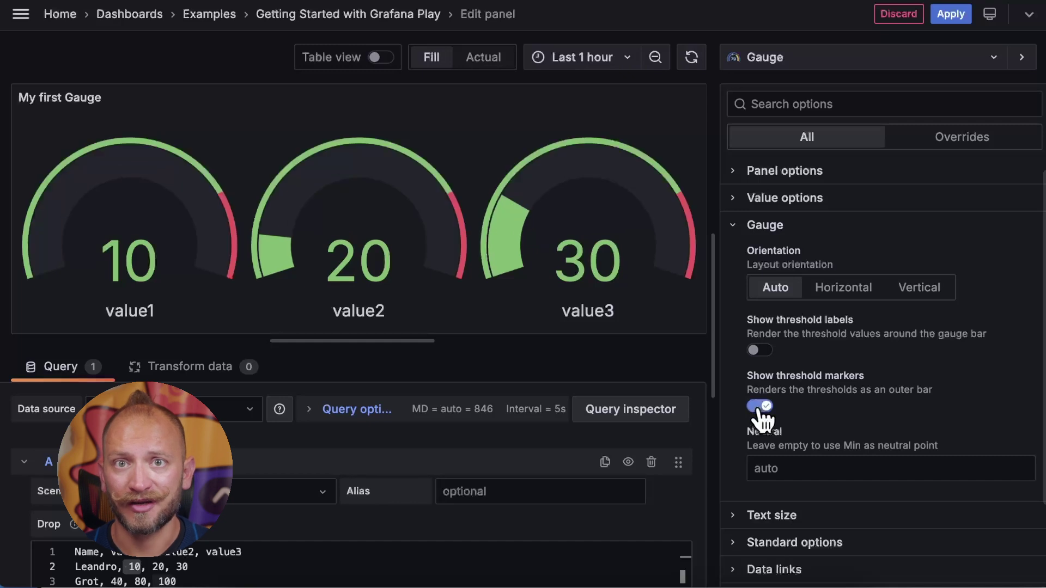
pyautogui.click(790, 468)
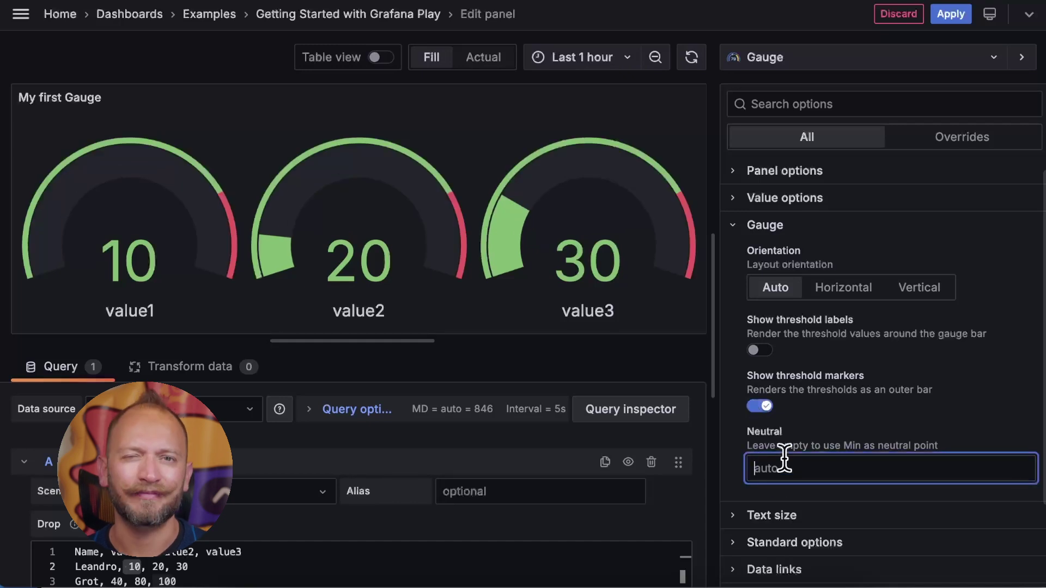
pyautogui.click(733, 226)
pyautogui.click(736, 259)
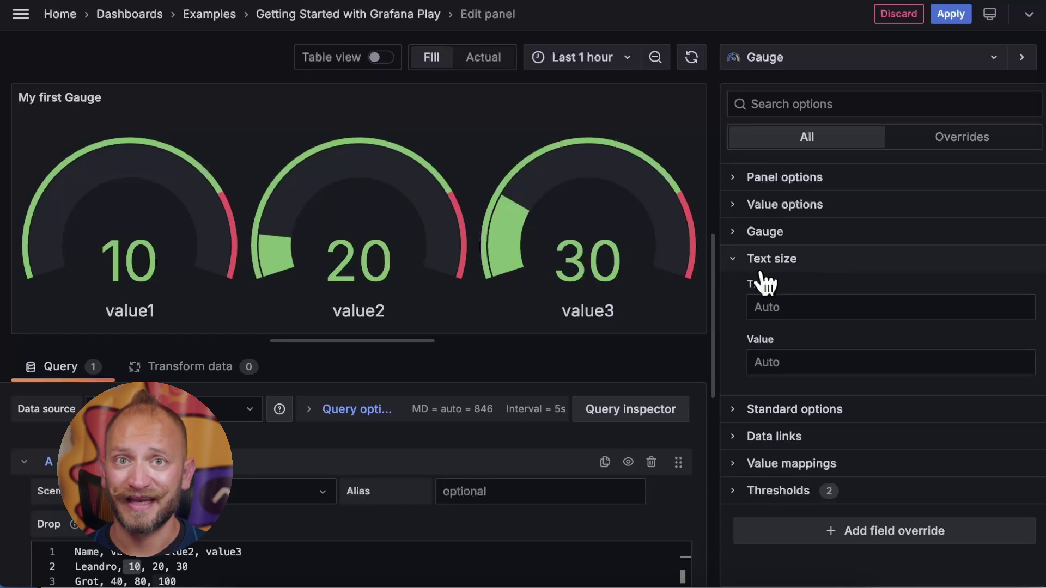
pyautogui.click(812, 309)
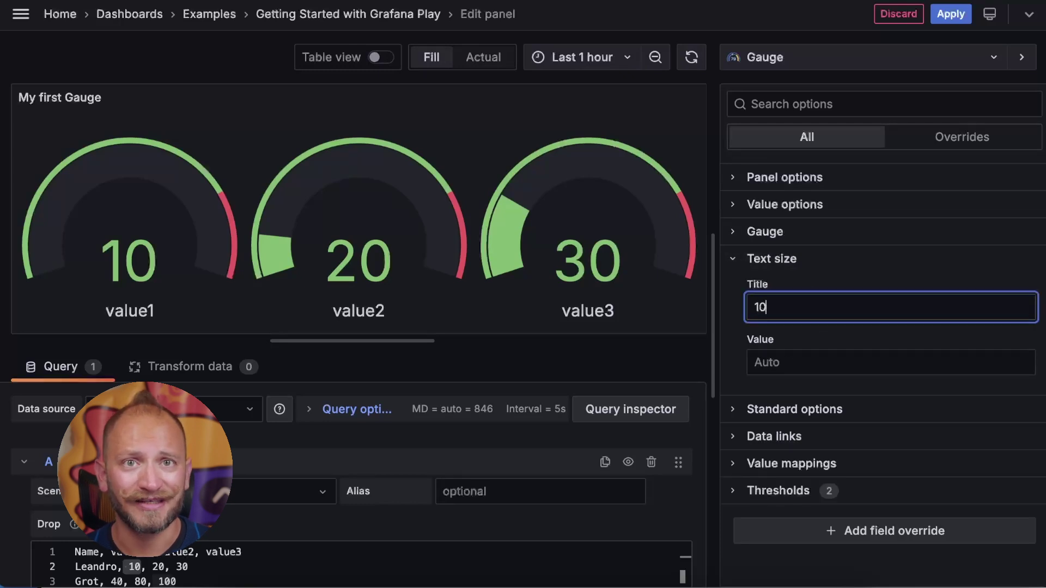
pyautogui.click(755, 362)
pyautogui.write('10')
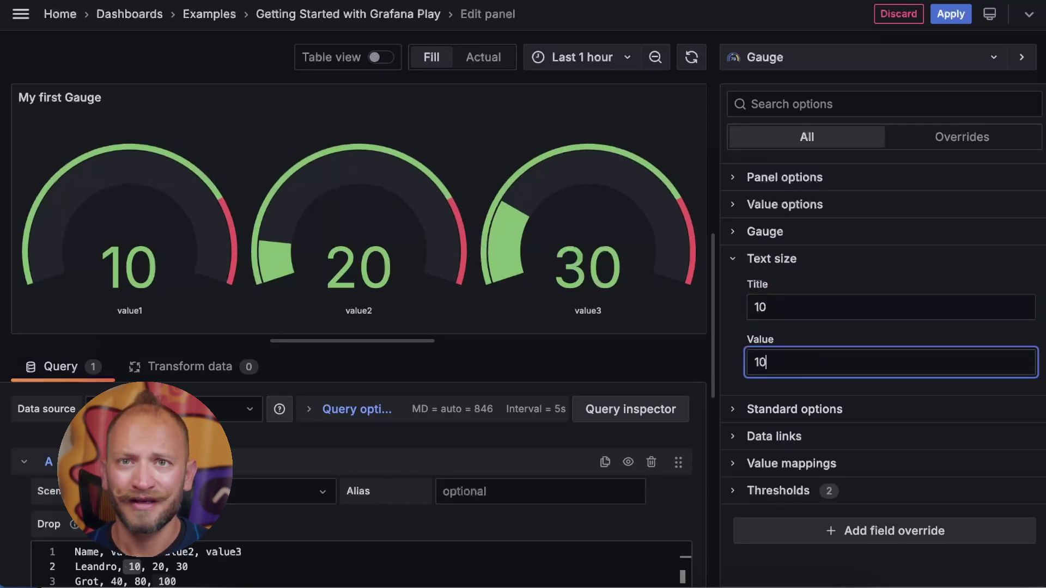
pyautogui.press('Tab')
pyautogui.hotkey('shift', 'Tab')
pyautogui.press('Left')
pyautogui.press('BackSpace')
pyautogui.hotkey('shift', 'Tab')
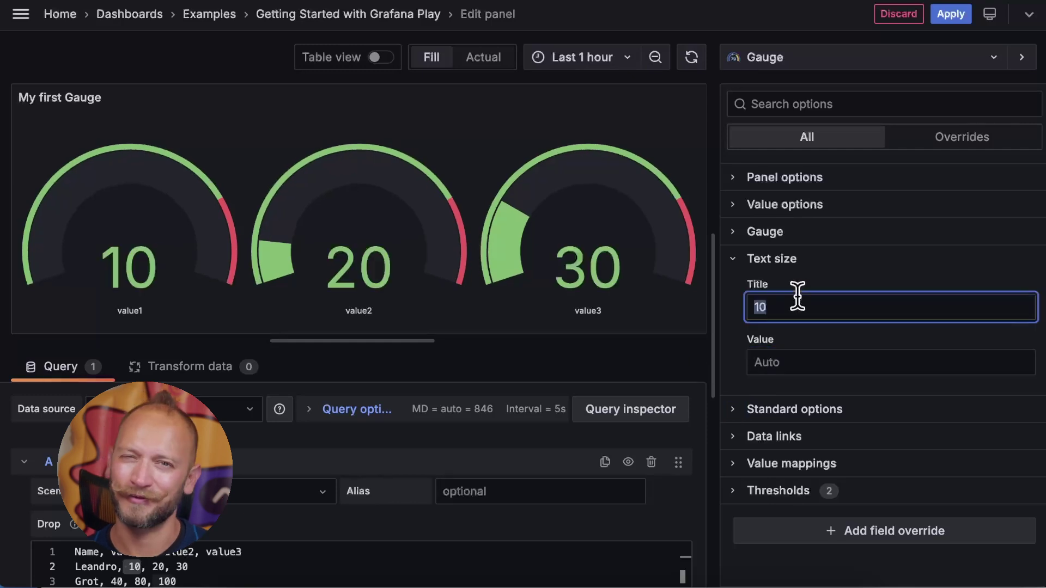
pyautogui.press('BackSpace')
pyautogui.click(741, 259)
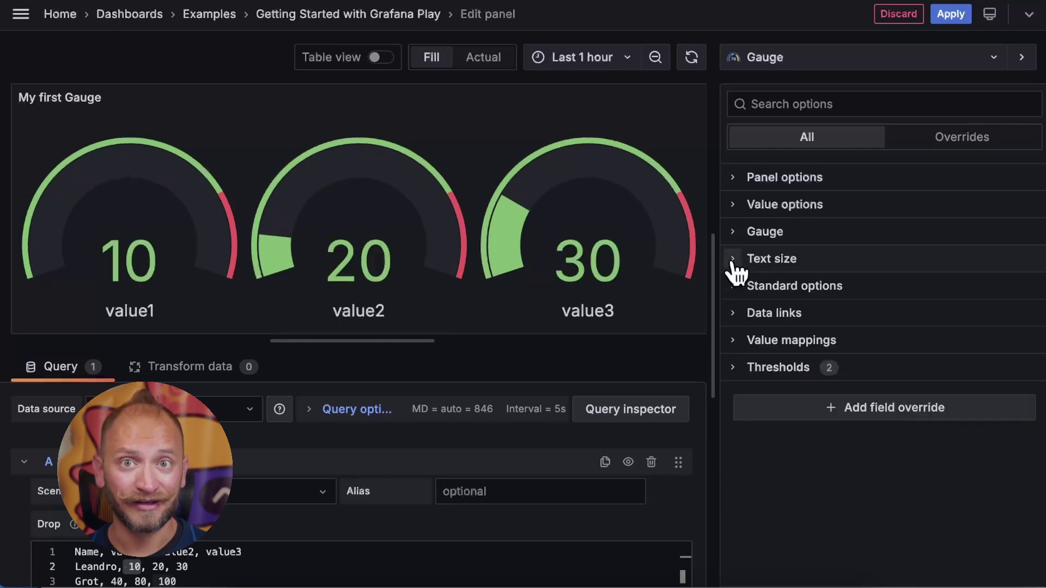
pyautogui.click(732, 289)
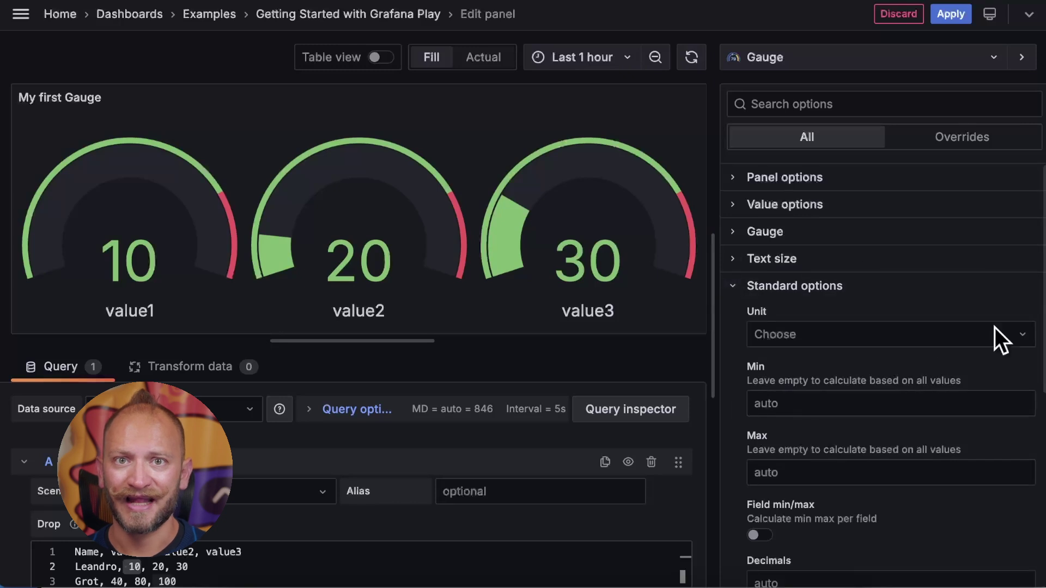
pyautogui.click(891, 335)
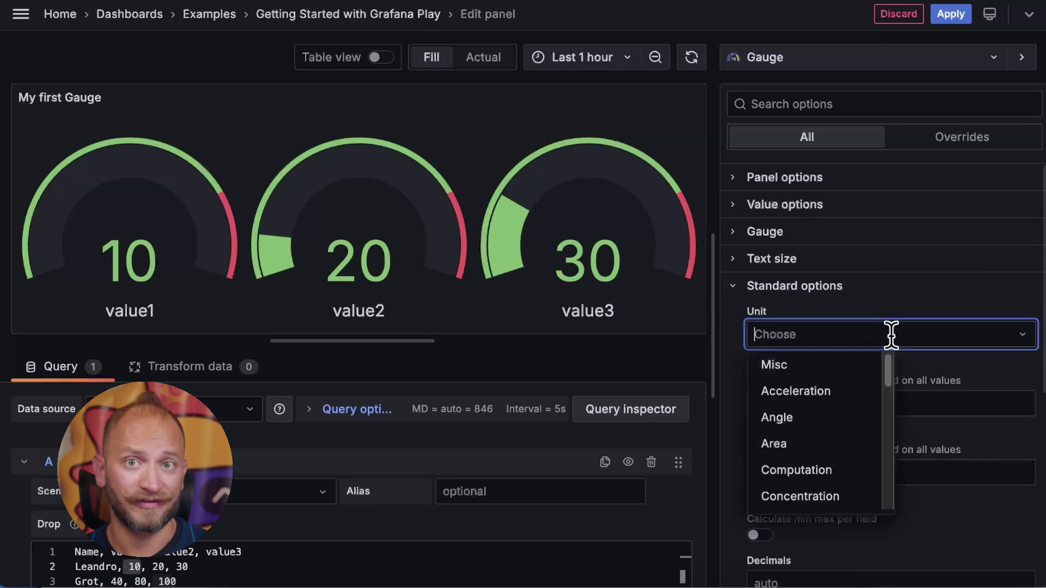
pyautogui.click(823, 393)
pyautogui.click(916, 297)
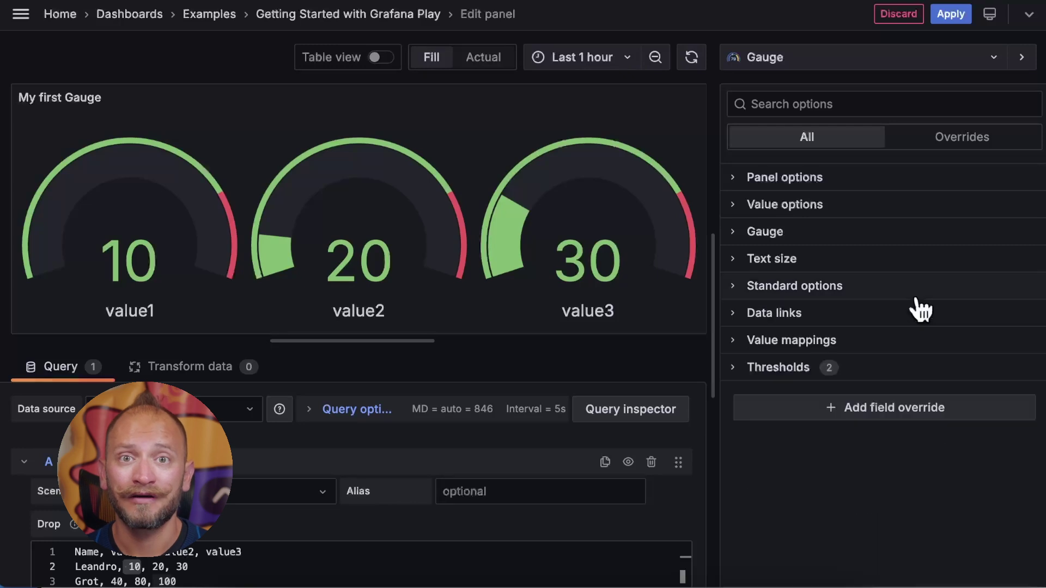
pyautogui.click(916, 298)
pyautogui.click(812, 403)
pyautogui.click(827, 473)
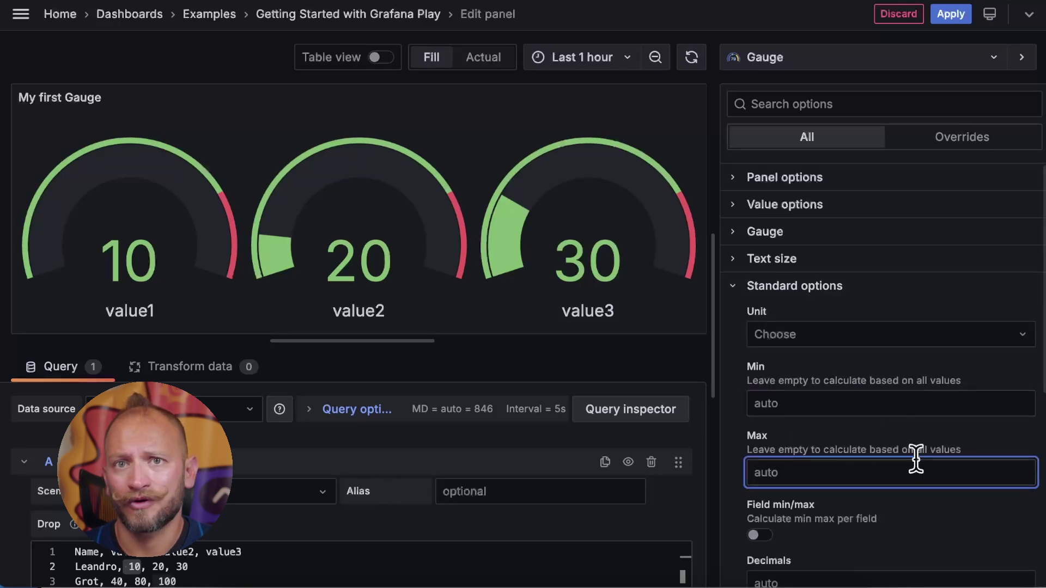
pyautogui.click(844, 404)
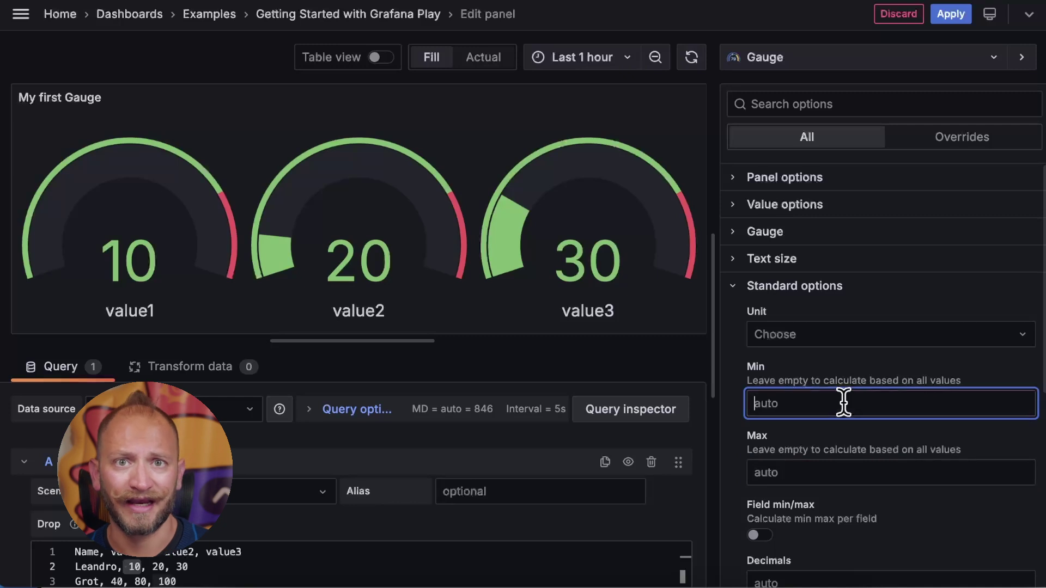
pyautogui.click(756, 473)
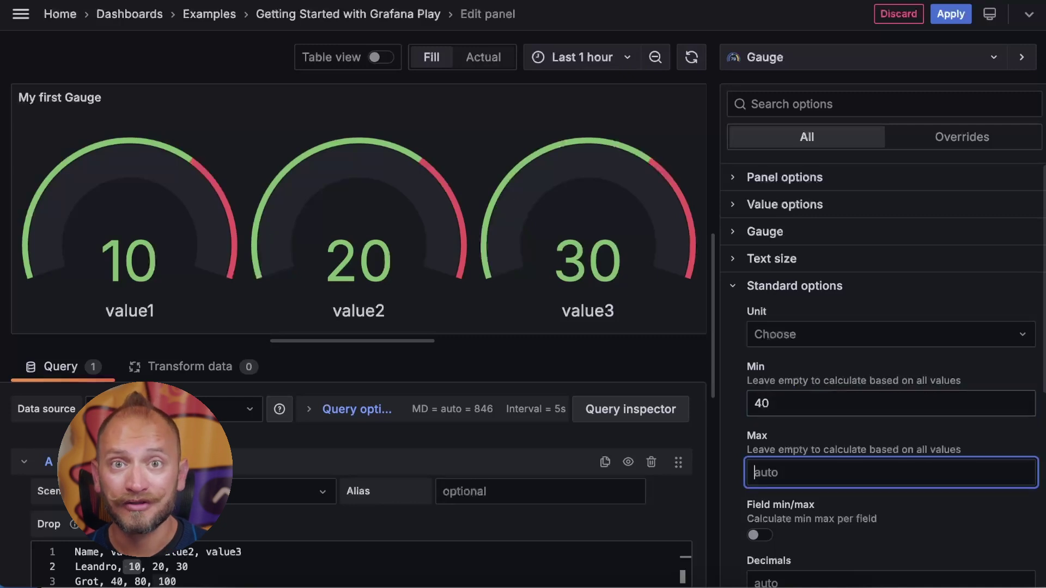
pyautogui.doubleClick(848, 403)
pyautogui.press('BackSpace')
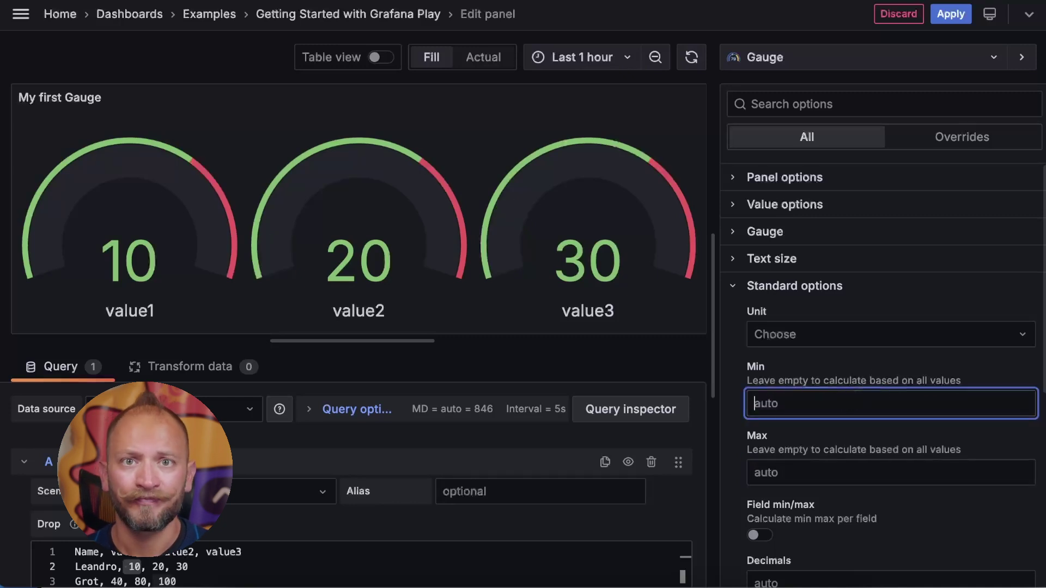
pyautogui.click(809, 473)
pyautogui.write('40')
pyautogui.press('Tab')
pyautogui.click(811, 474)
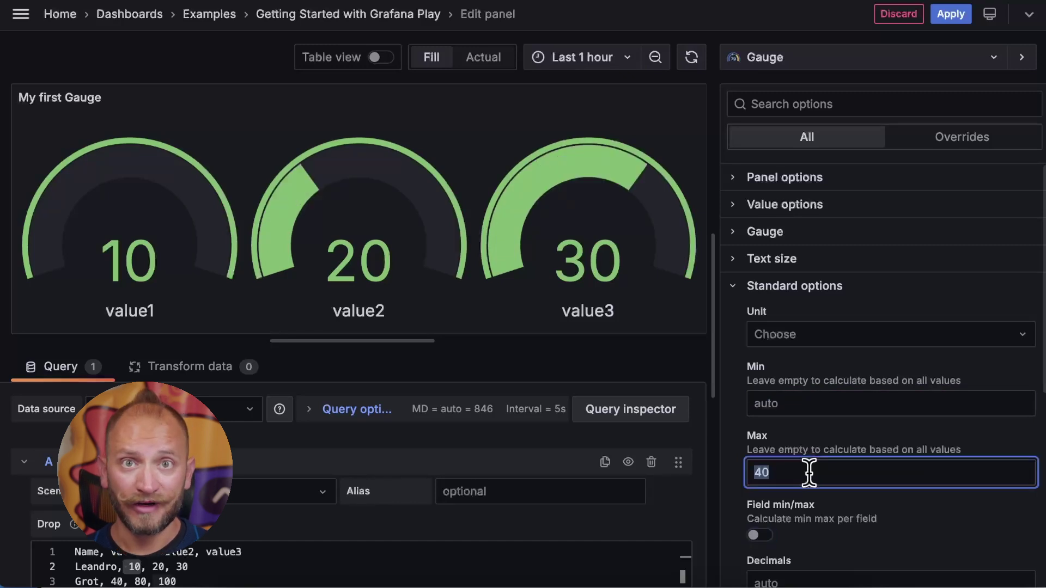
pyautogui.press('BackSpace')
pyautogui.click(740, 429)
pyautogui.scroll(-3, 735, 430)
pyautogui.scroll(-1, 734, 431)
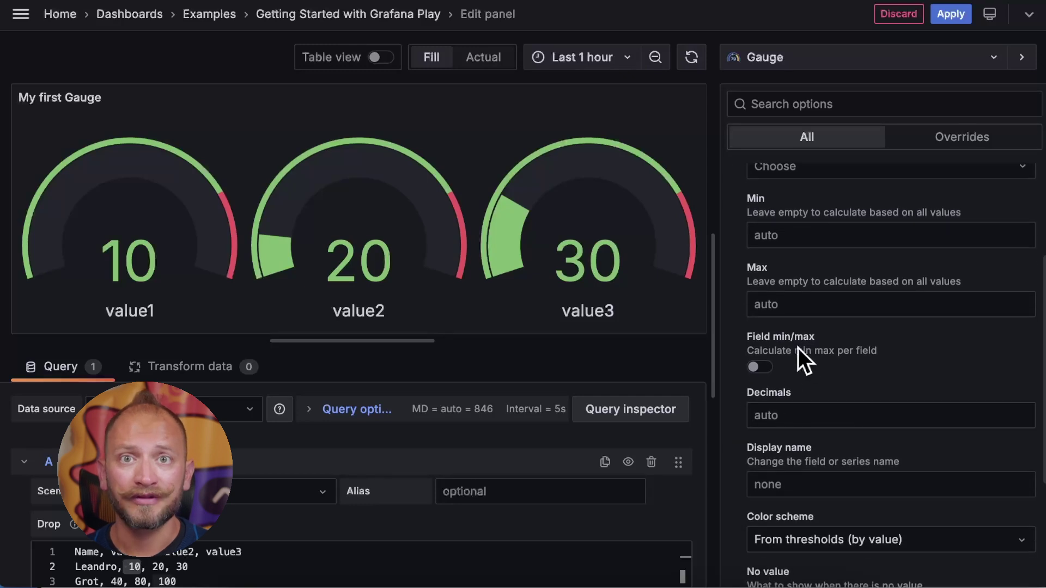
pyautogui.click(760, 367)
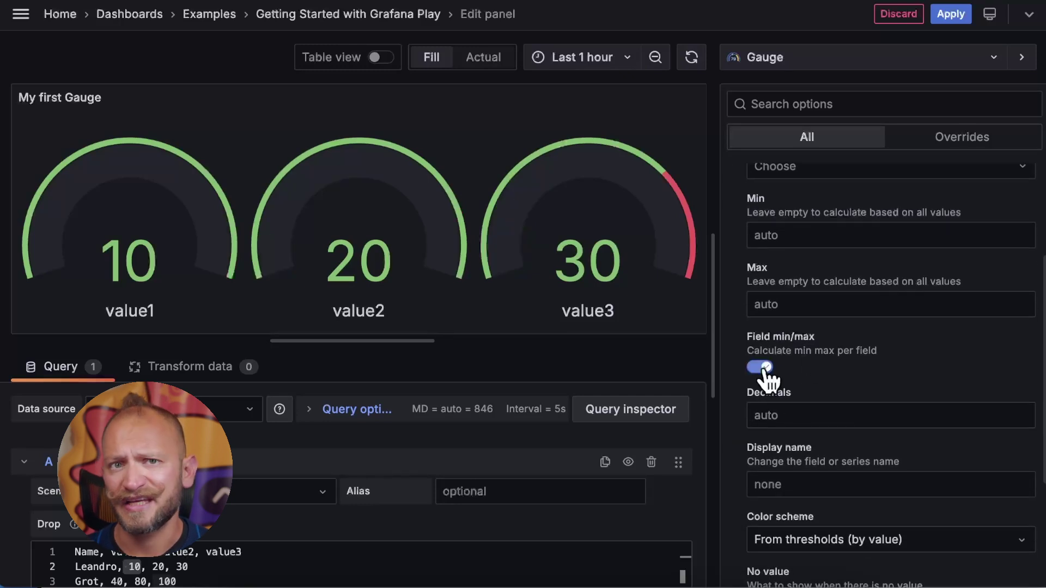
pyautogui.click(761, 367)
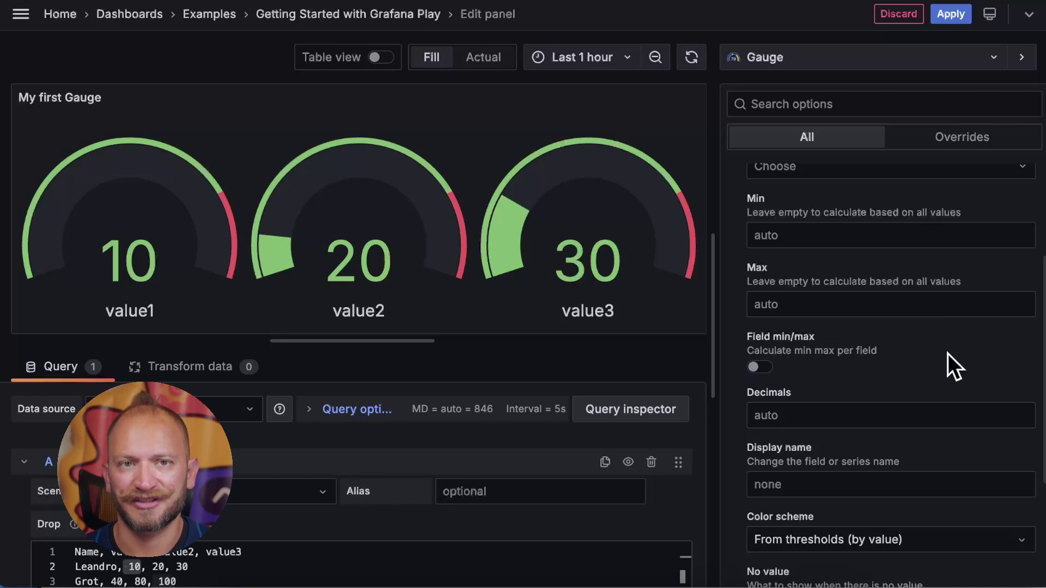
pyautogui.scroll(-1, 955, 354)
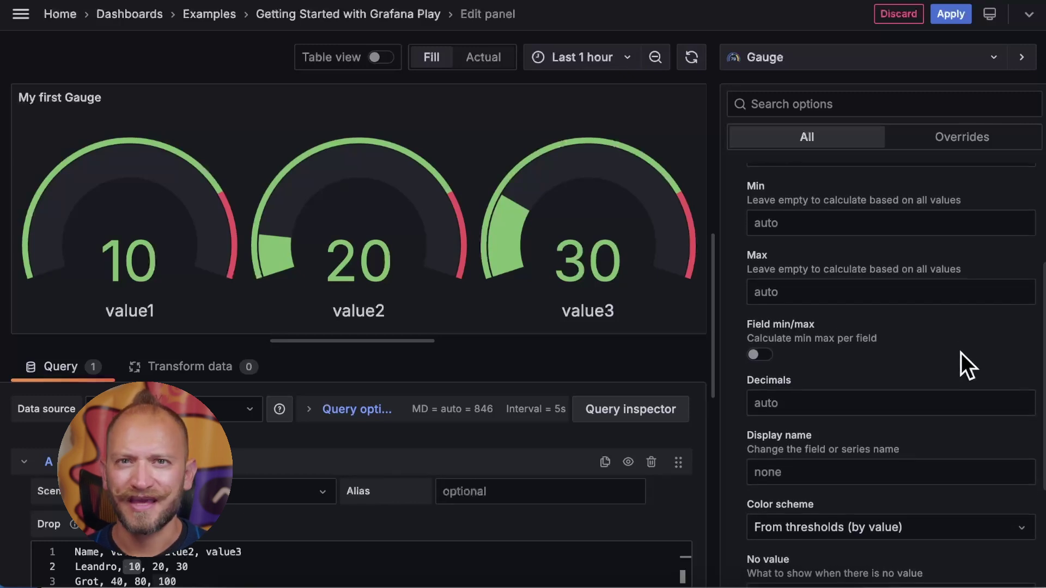
pyautogui.scroll(-1, 962, 353)
pyautogui.click(839, 392)
pyautogui.write('2')
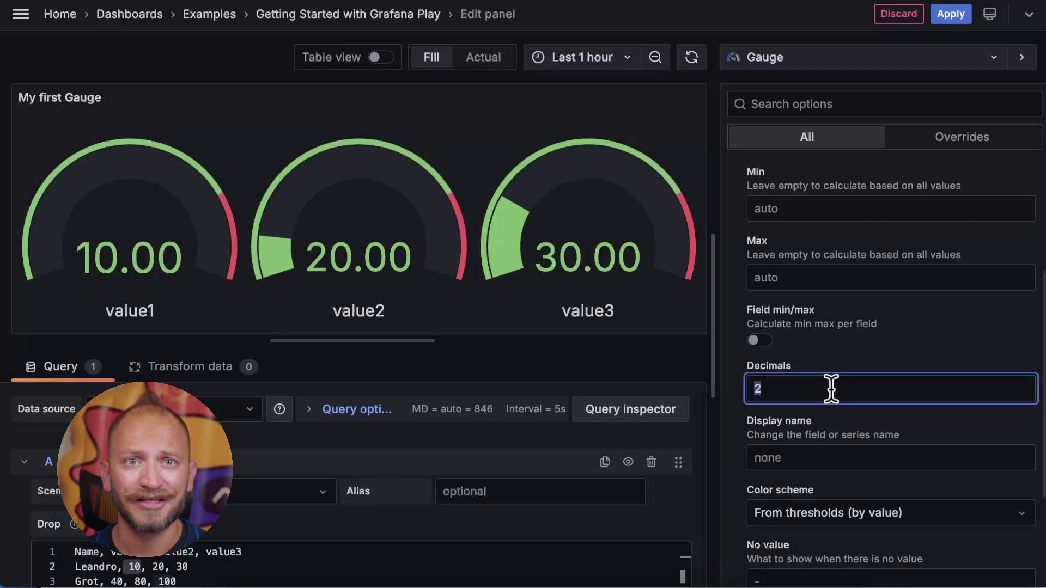
pyautogui.press('BackSpace')
pyautogui.click(786, 452)
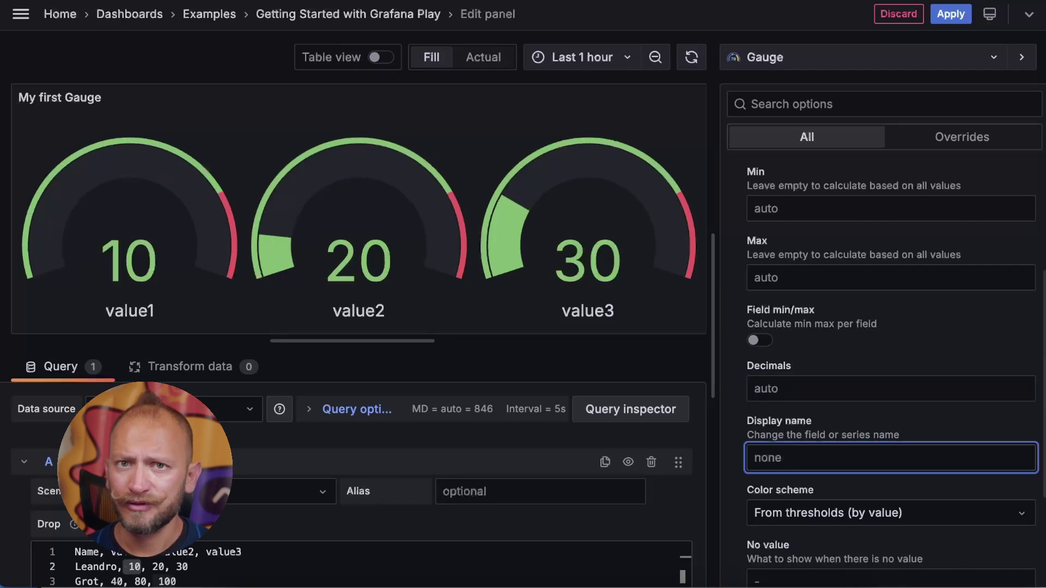
pyautogui.click(736, 445)
pyautogui.click(833, 459)
pyautogui.hotkey('ctrl', 'a')
pyautogui.click(734, 484)
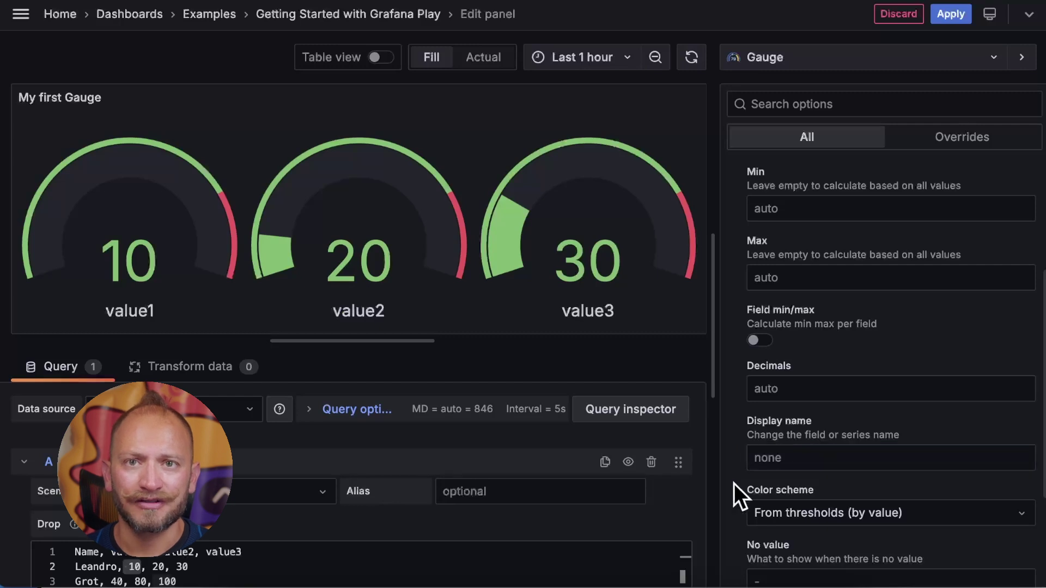
pyautogui.scroll(-3, 730, 488)
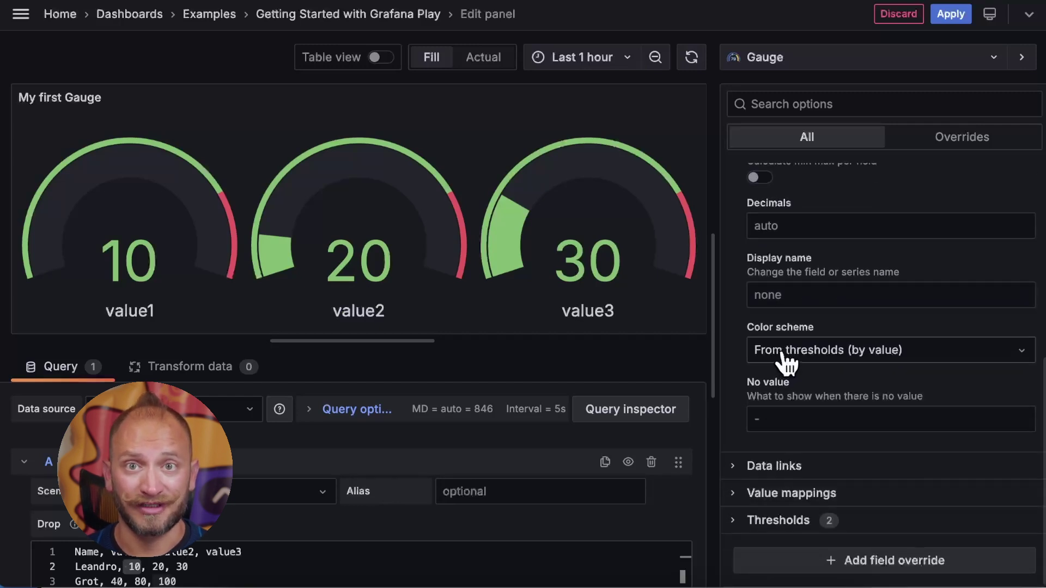
pyautogui.click(745, 524)
pyautogui.scroll(-2, 817, 534)
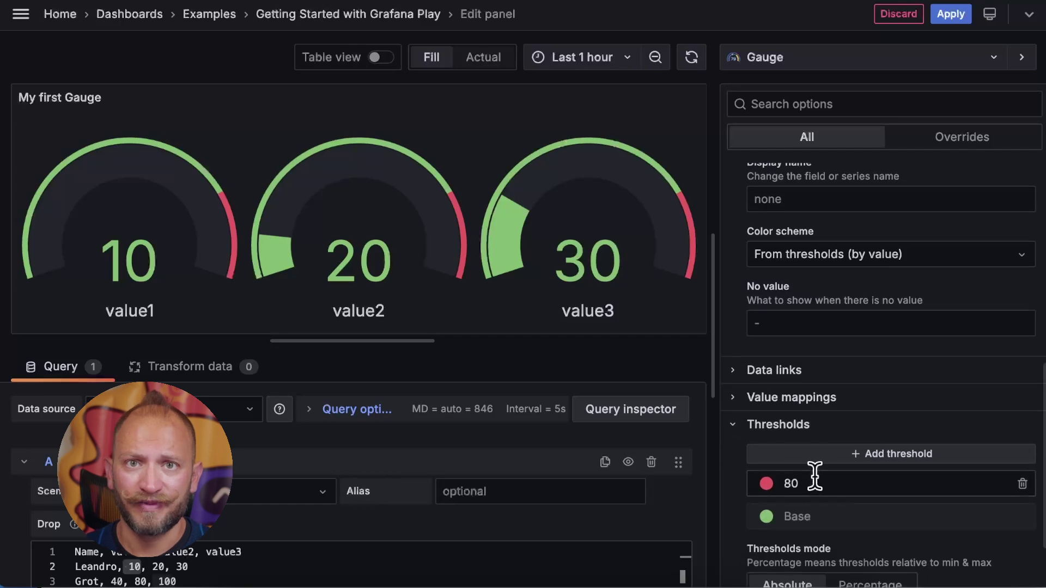
# Step: Apply the My first Gauge panel and enlarge it on the Getting Started dashboard
pyautogui.click(953, 15)
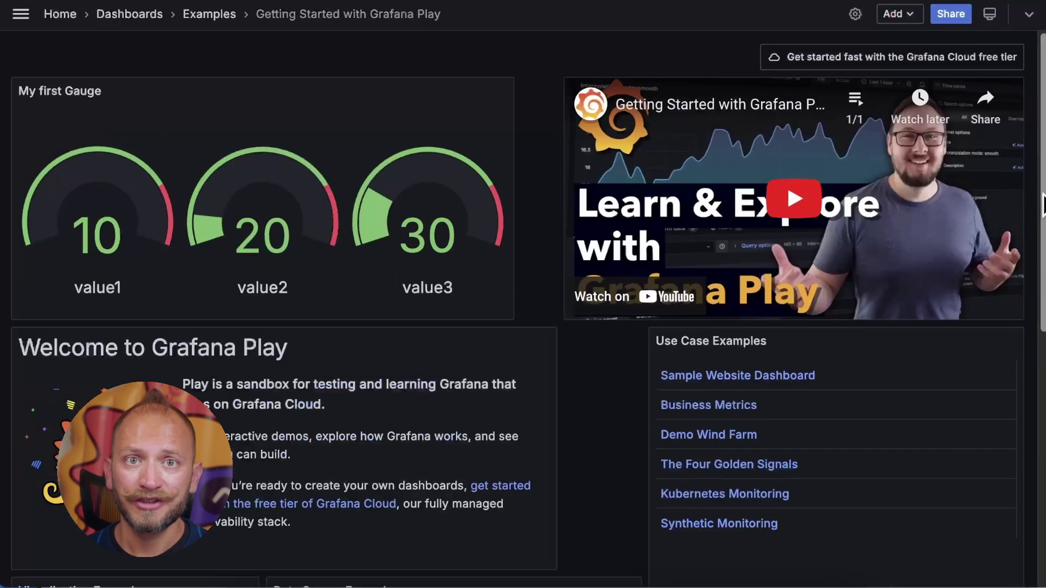
pyautogui.moveTo(509, 315); pyautogui.dragTo(641, 413)
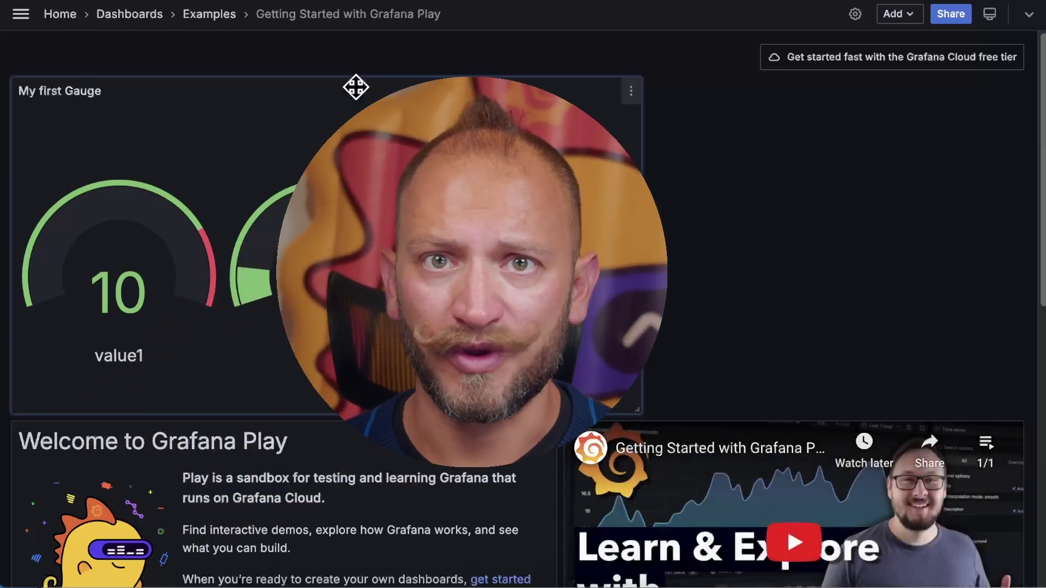